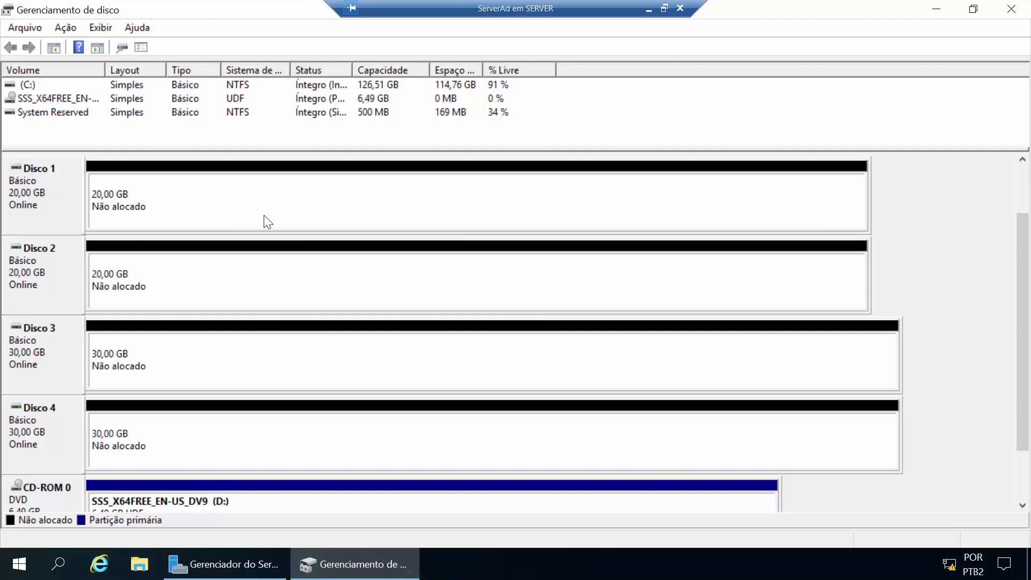
- Convert basic disks Disco 1, Disco 2, Disco 3 and Disco 4 to dynamic disks
{"action": "right_click", "coordinate": [40, 194]}
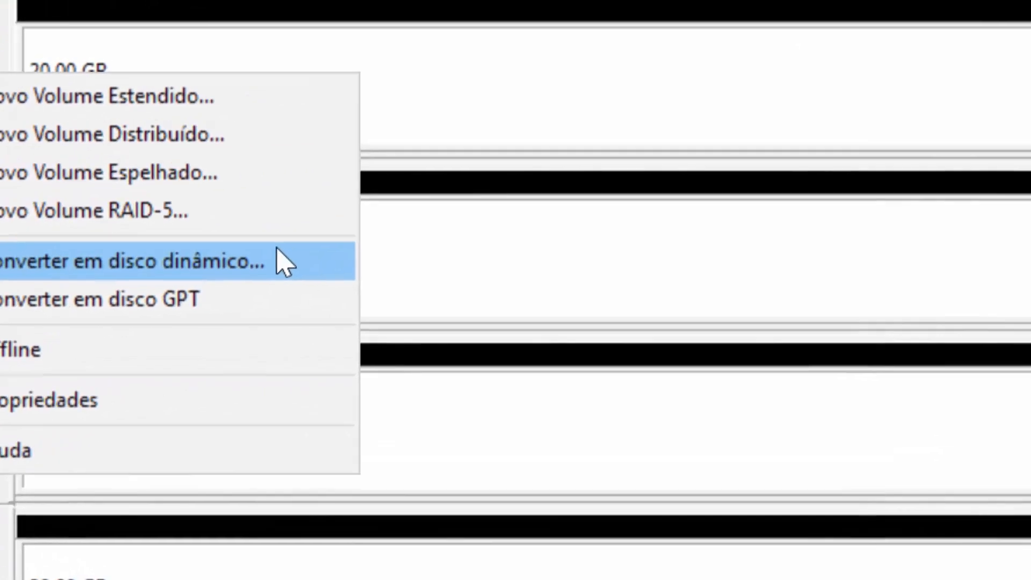
{"action": "left_click", "coordinate": [444, 250]}
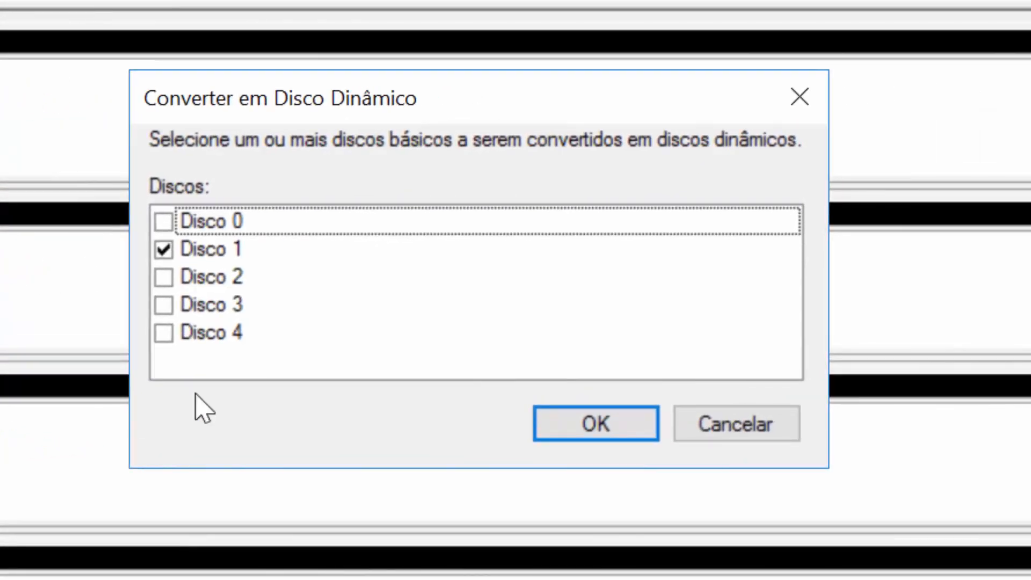
{"action": "left_click", "coordinate": [169, 281]}
{"action": "left_click", "coordinate": [169, 304]}
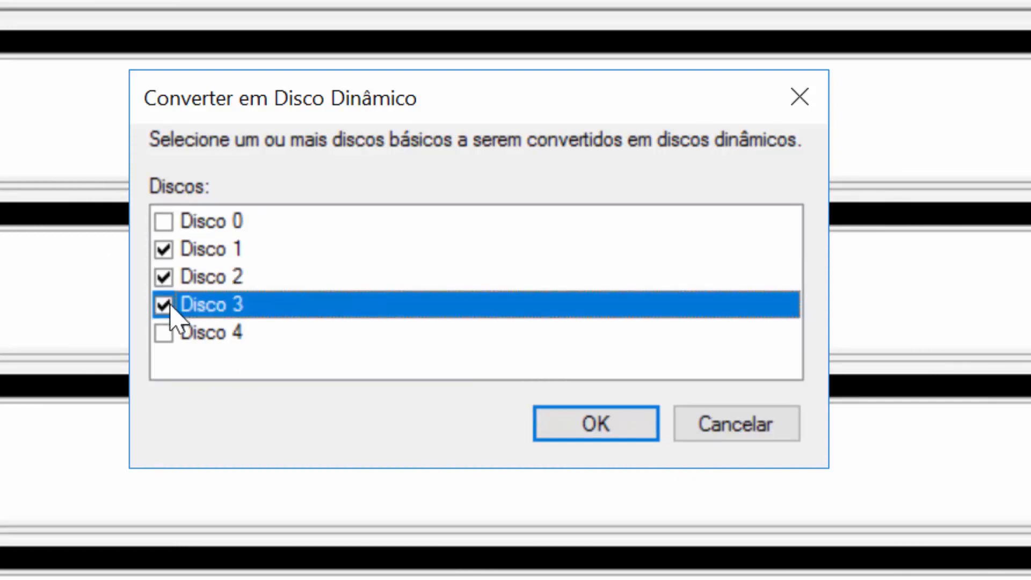
{"action": "left_click", "coordinate": [168, 336]}
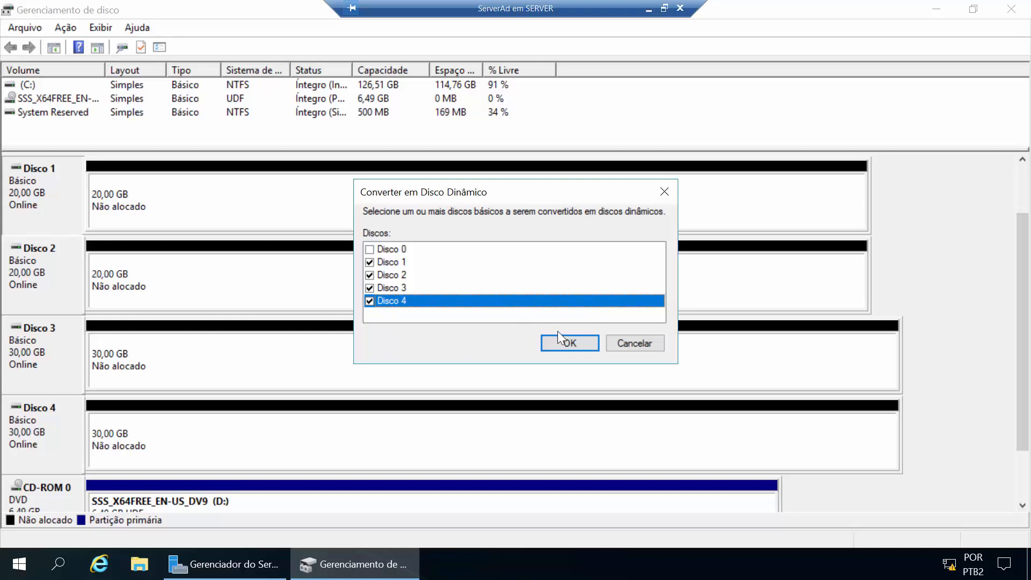
{"action": "left_click", "coordinate": [573, 344]}
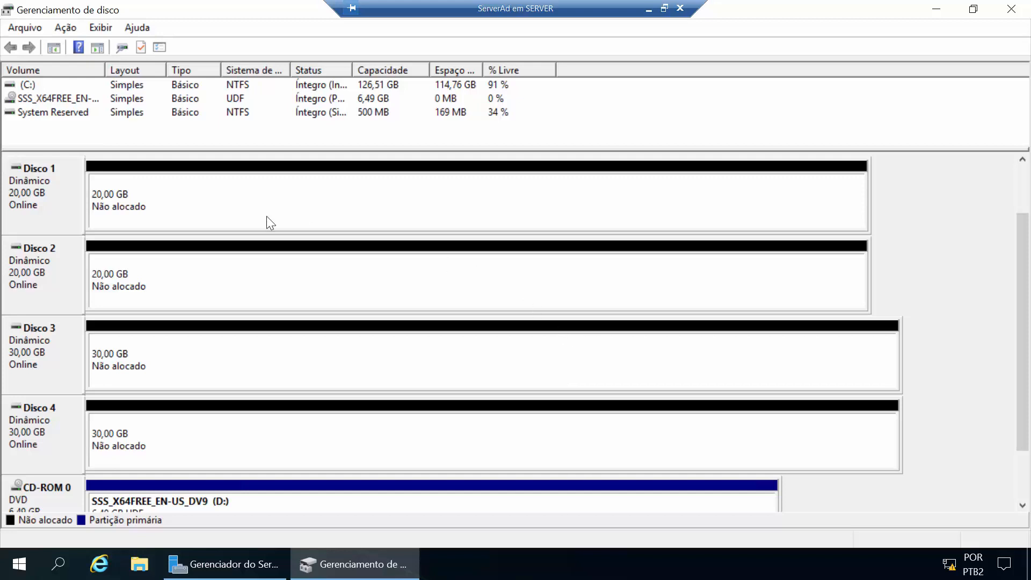
- Set up a new 10000 MB simple volume on Disco 1 with drive letter E
{"action": "right_click", "coordinate": [223, 197]}
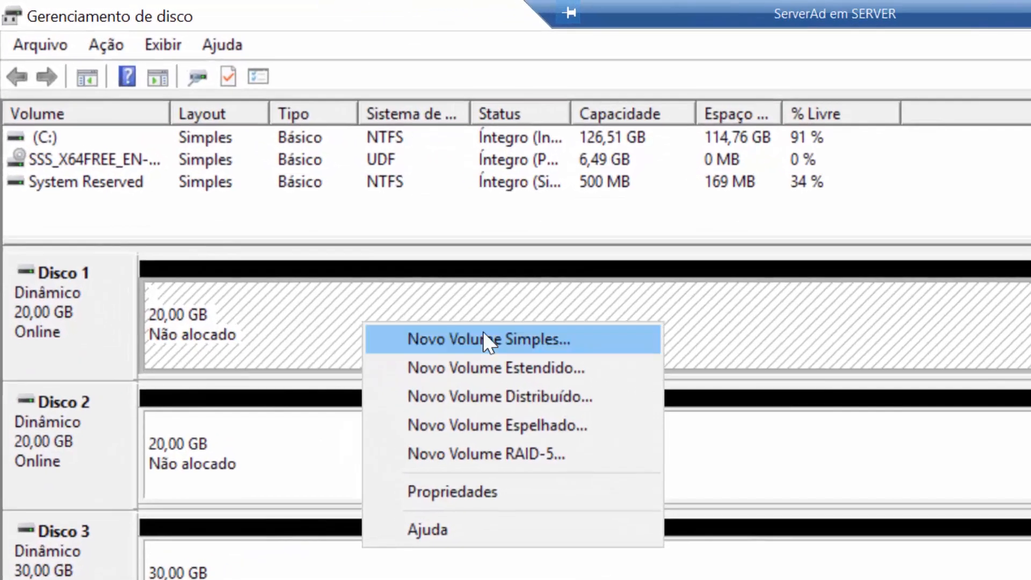
{"action": "left_click", "coordinate": [302, 209]}
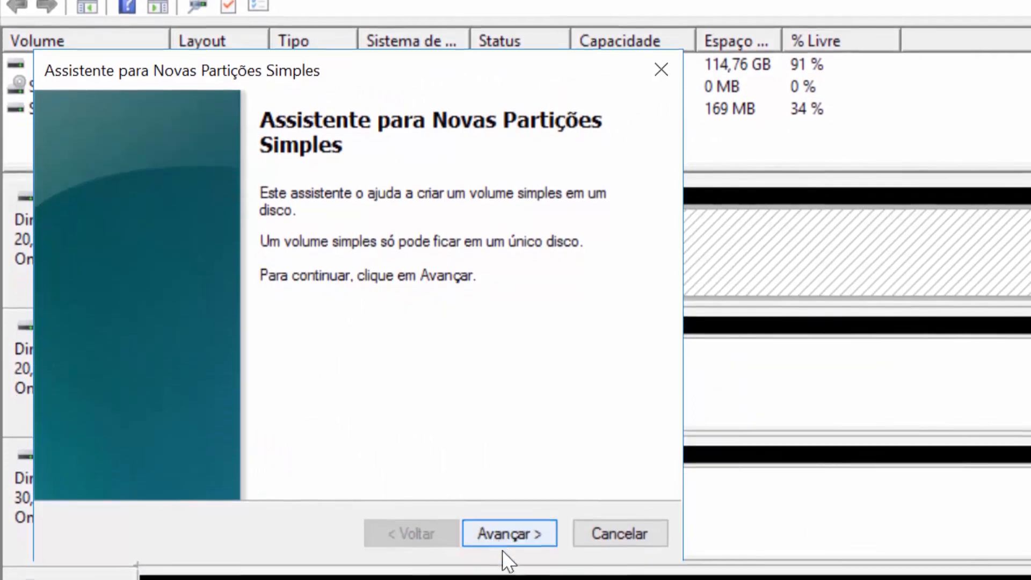
{"action": "left_click", "coordinate": [504, 532]}
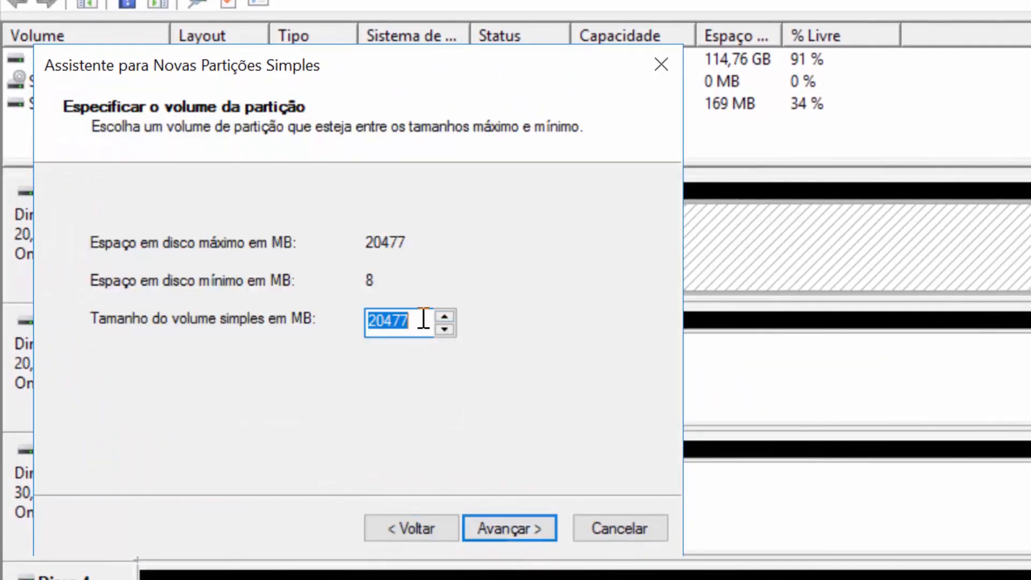
{"action": "left_click_drag", "start_coordinate": [422, 322], "coordinate": [356, 323]}
{"action": "type", "text": "10000"}
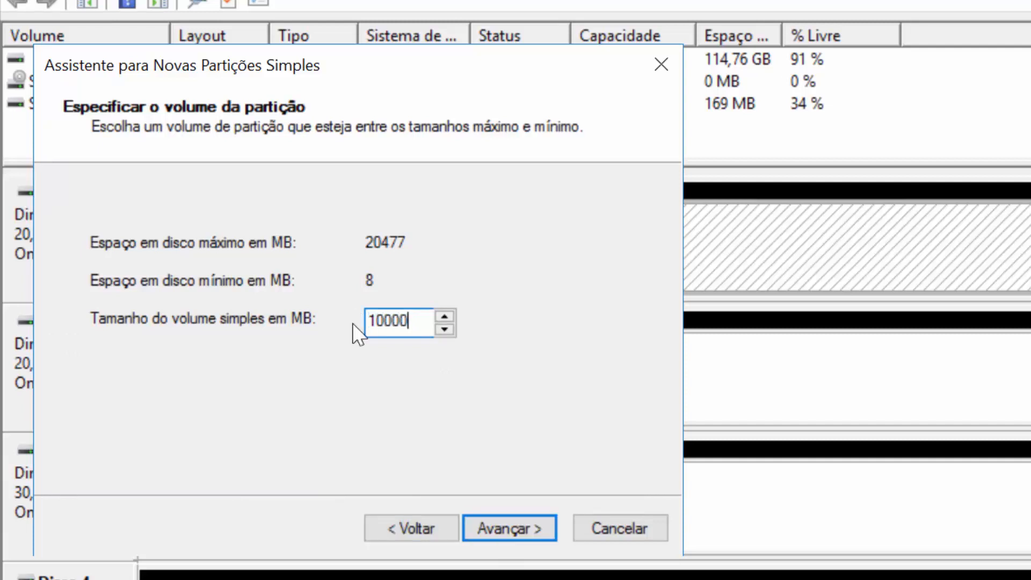
{"action": "left_click", "coordinate": [495, 529]}
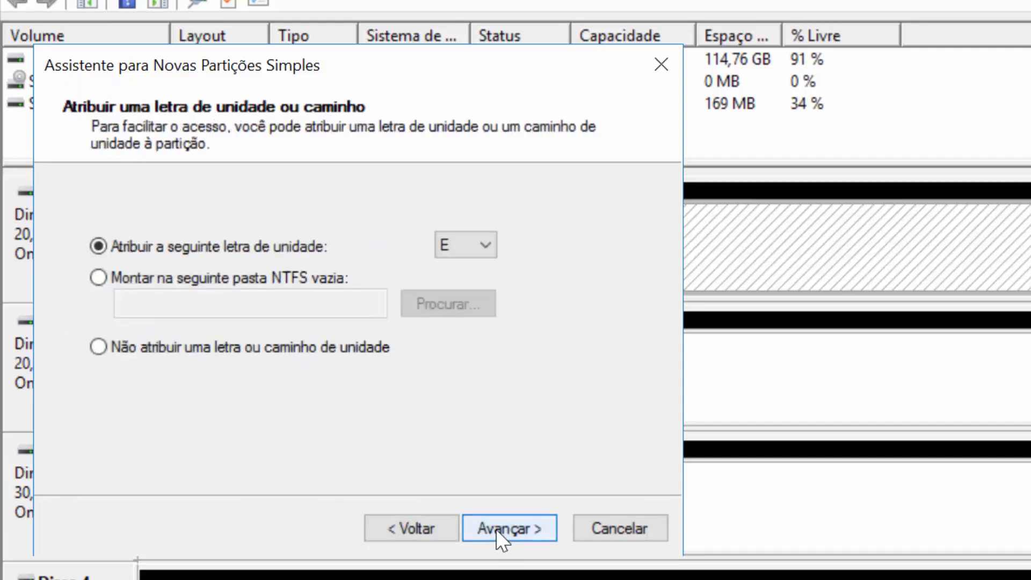
{"action": "left_click", "coordinate": [496, 529]}
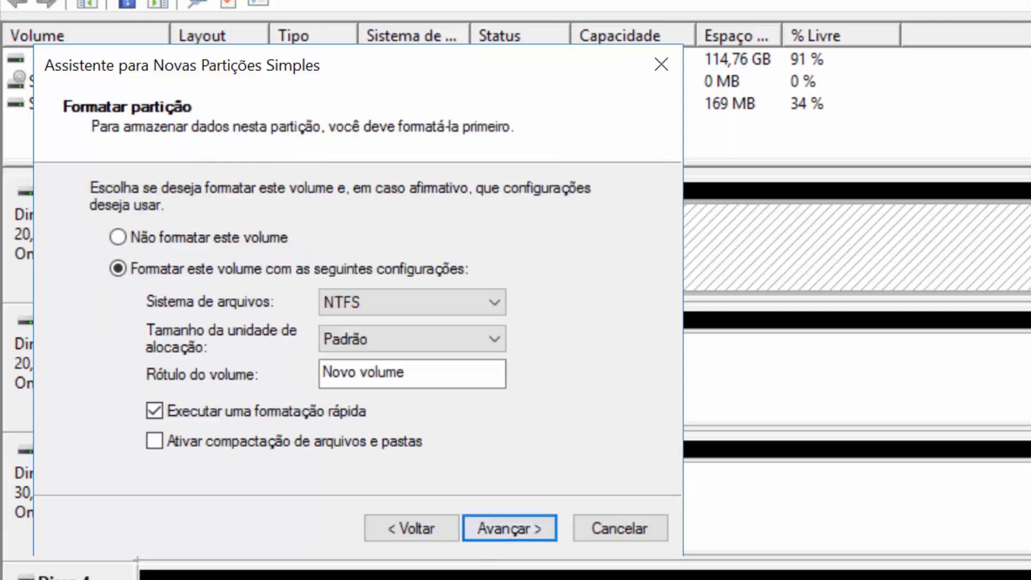
- Label the new volume "simples", keep the quick NTFS format, and create it
{"action": "left_click_drag", "start_coordinate": [431, 374], "coordinate": [299, 369]}
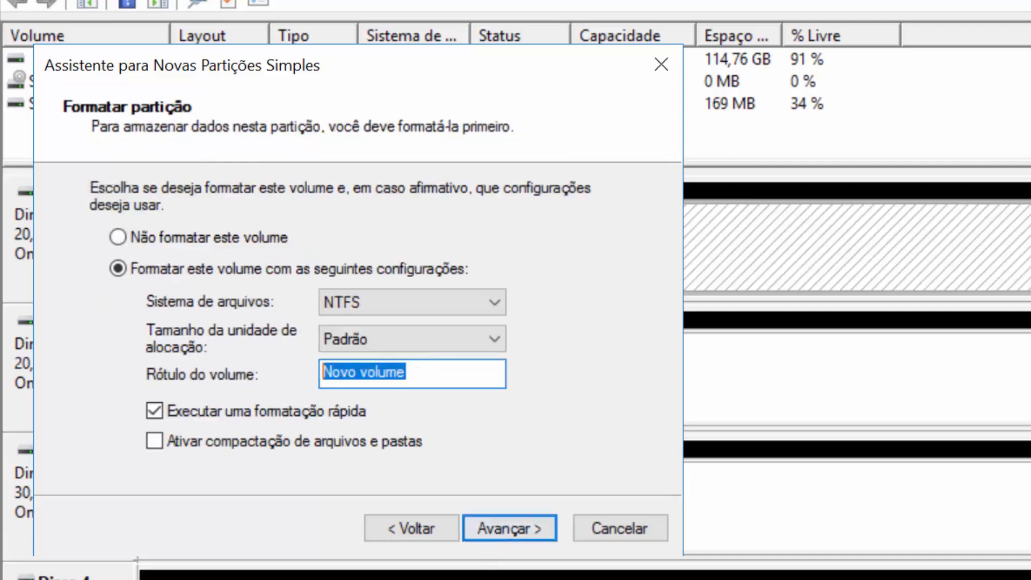
{"action": "type", "text": "simples"}
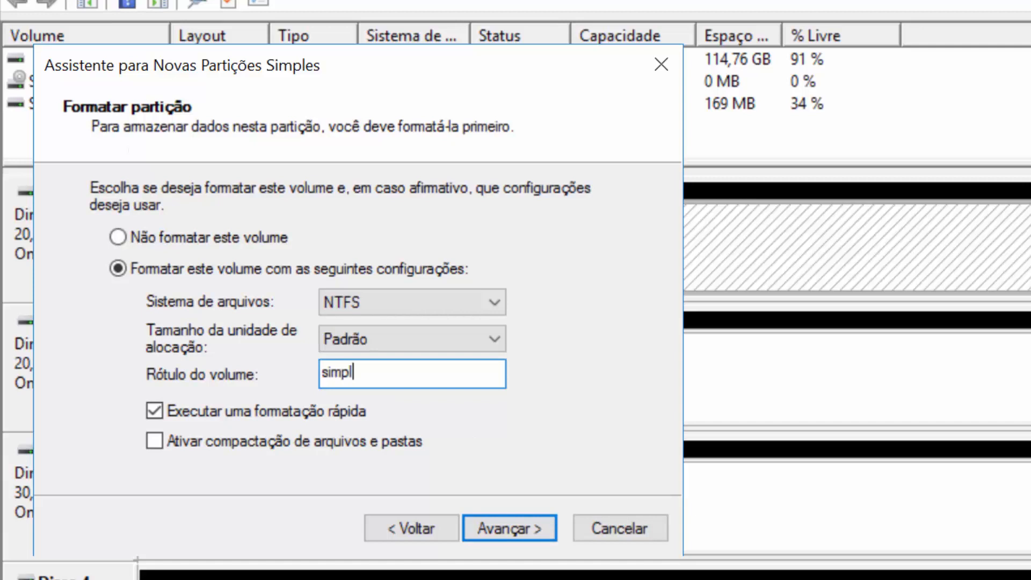
{"action": "left_click", "coordinate": [510, 529]}
{"action": "left_click", "coordinate": [510, 530]}
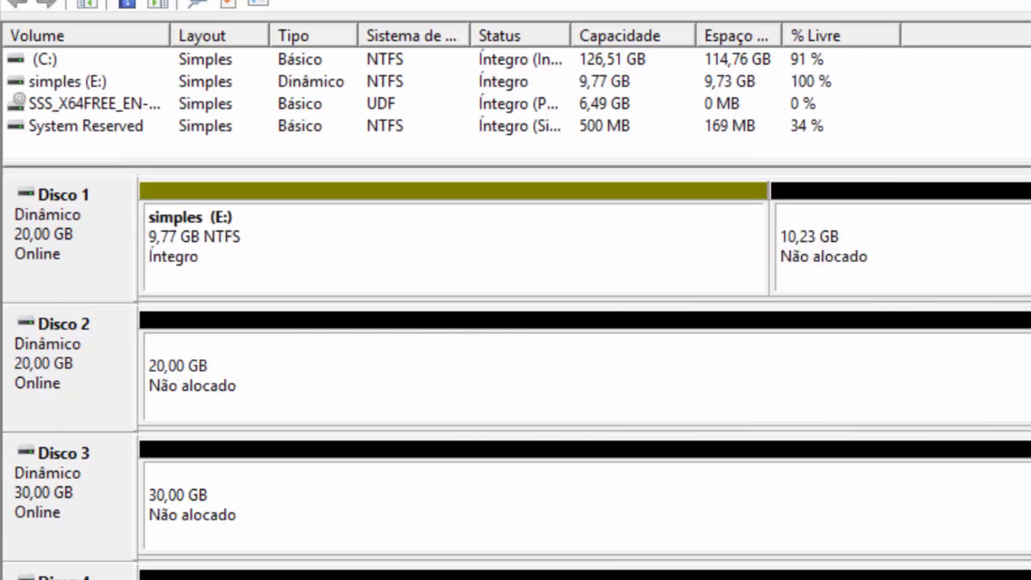
{"action": "left_click", "coordinate": [615, 225]}
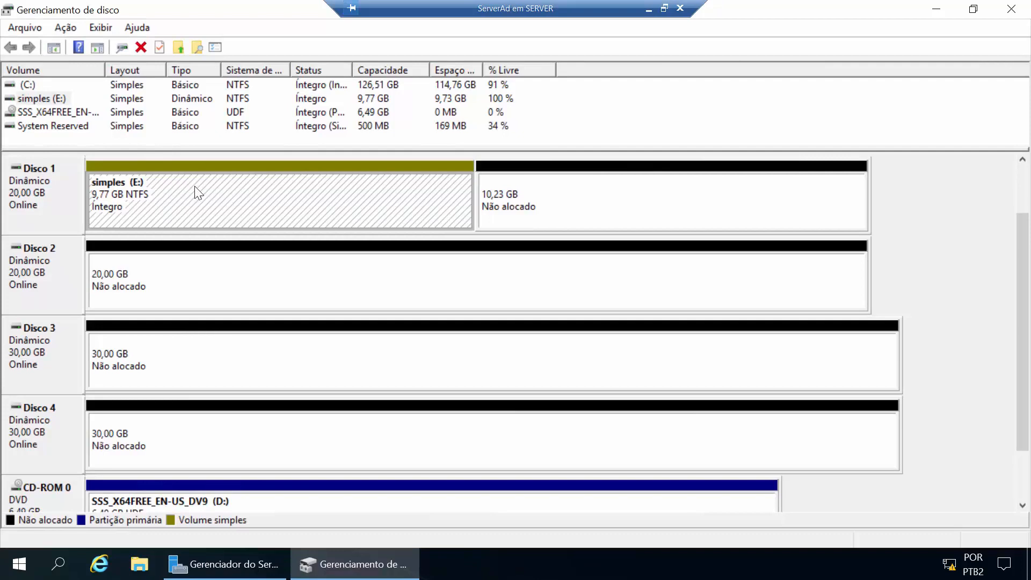
{"action": "right_click", "coordinate": [229, 193]}
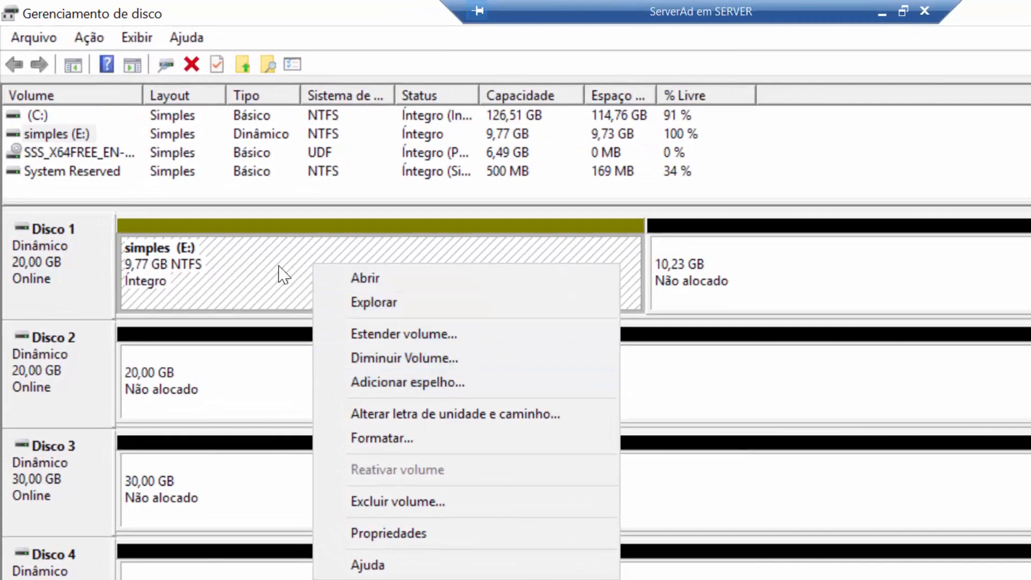
{"action": "left_click", "coordinate": [248, 264]}
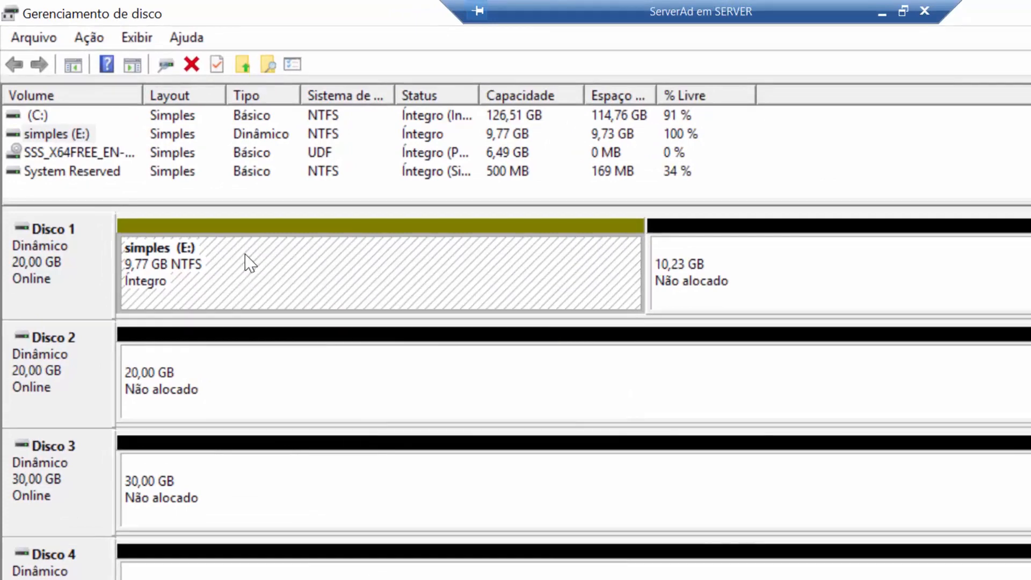
- Create a second simple volume on Disco 1 using all 10477 MB of remaining space with the default NTFS settings
{"action": "right_click", "coordinate": [705, 262]}
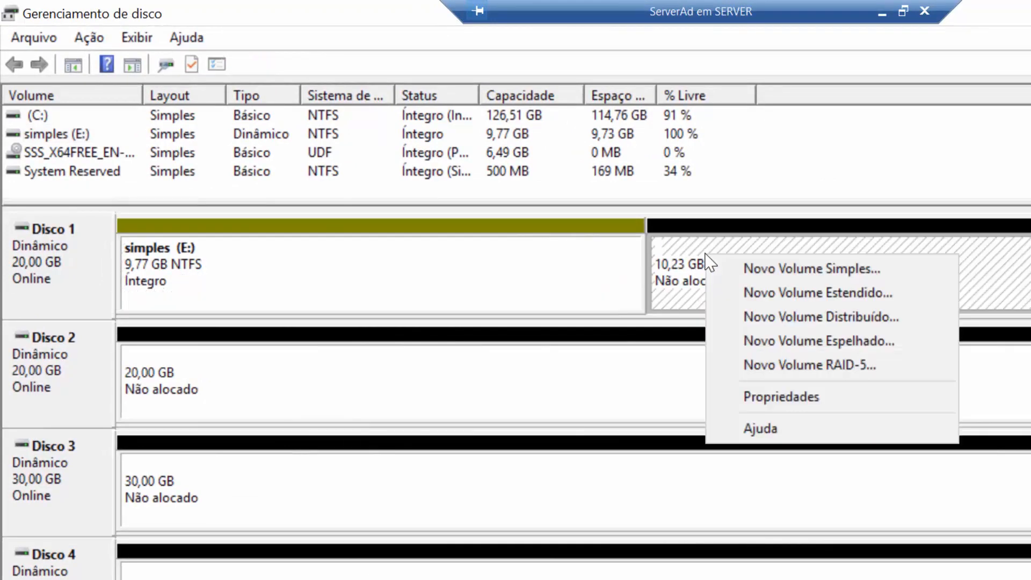
{"action": "left_click", "coordinate": [789, 269]}
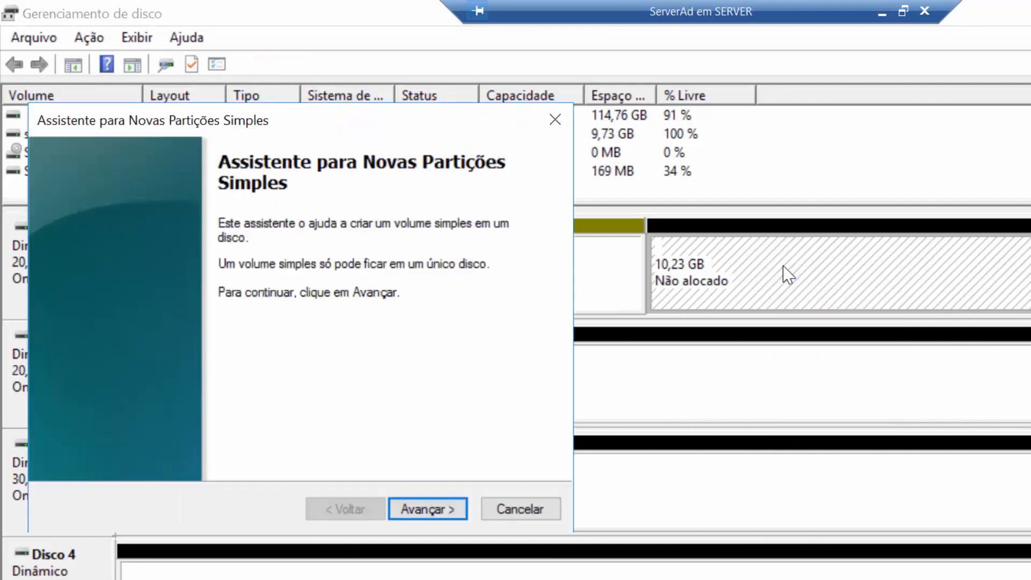
{"action": "left_click", "coordinate": [460, 517]}
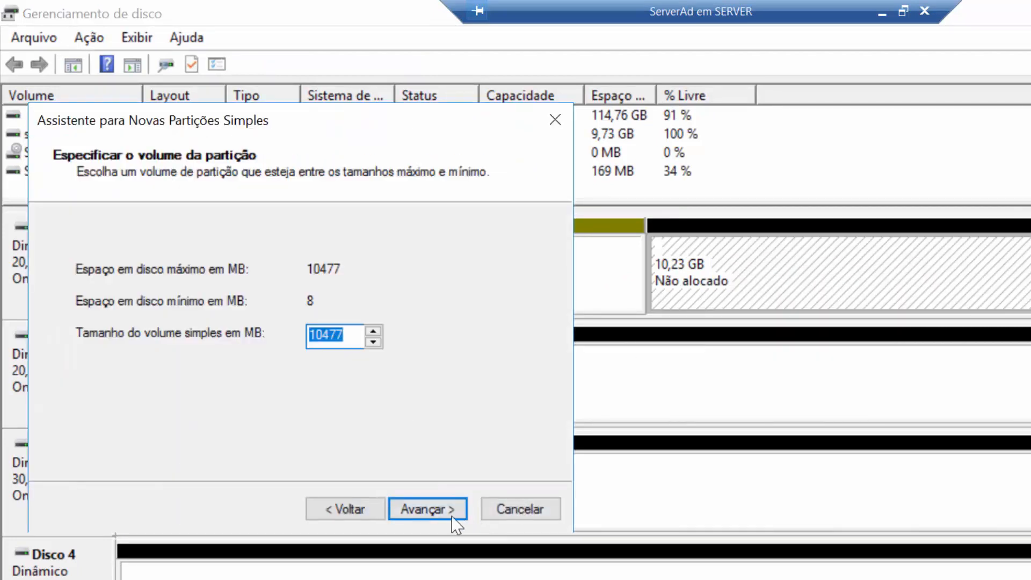
{"action": "left_click", "coordinate": [442, 517]}
{"action": "left_click", "coordinate": [439, 517]}
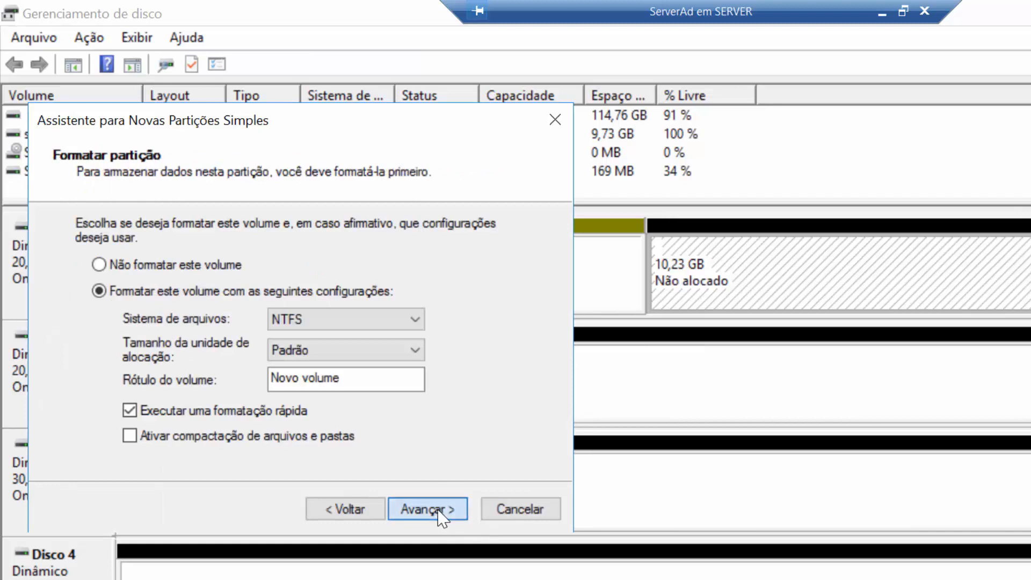
{"action": "left_click", "coordinate": [440, 517]}
{"action": "left_click", "coordinate": [444, 511]}
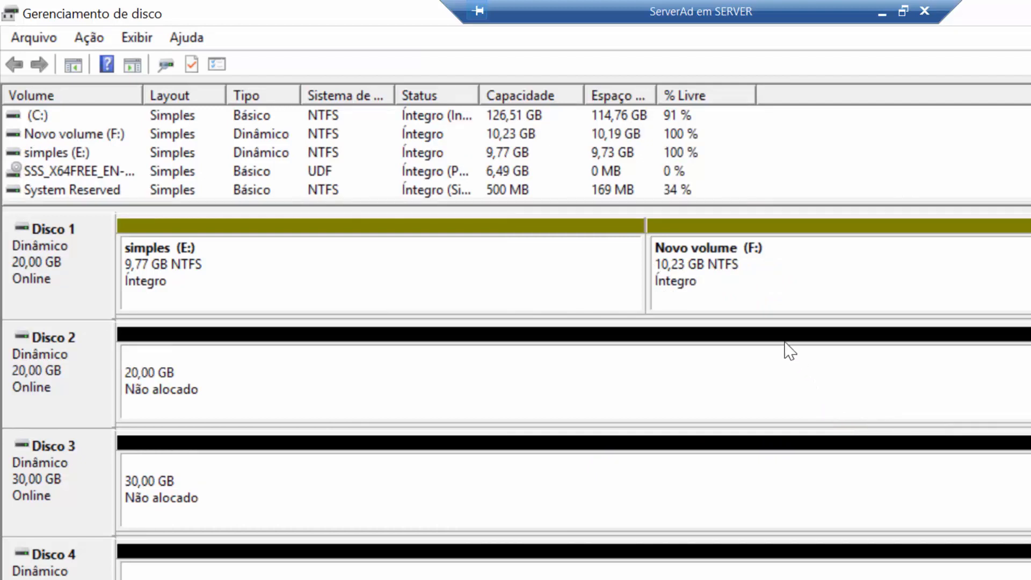
- Start extending the Novo volume (F:) and add Disco 2 as the source of the extra space
{"action": "right_click", "coordinate": [755, 252]}
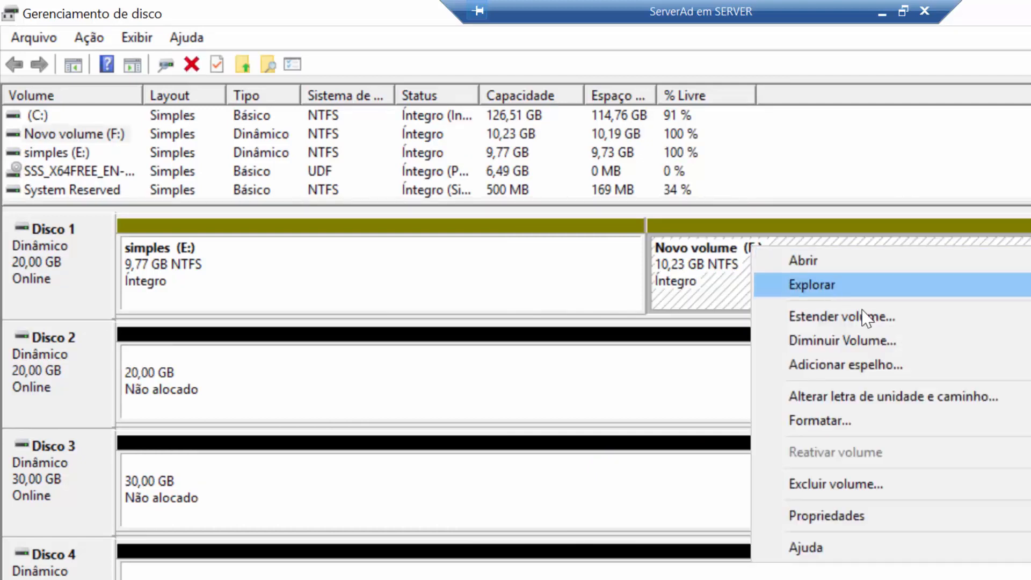
{"action": "left_click", "coordinate": [904, 322]}
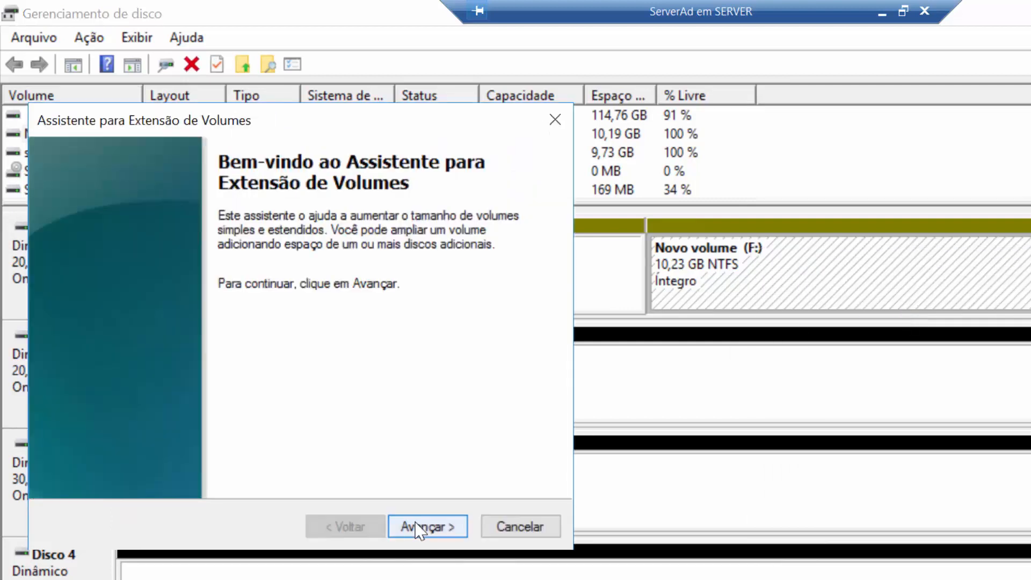
{"action": "left_click", "coordinate": [421, 527]}
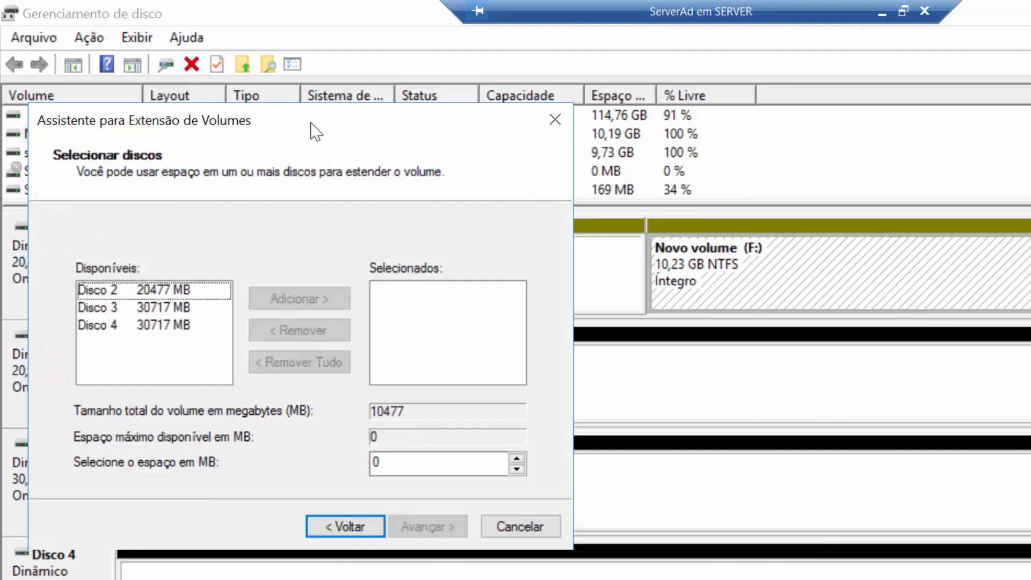
{"action": "left_click_drag", "start_coordinate": [327, 122], "coordinate": [844, 166]}
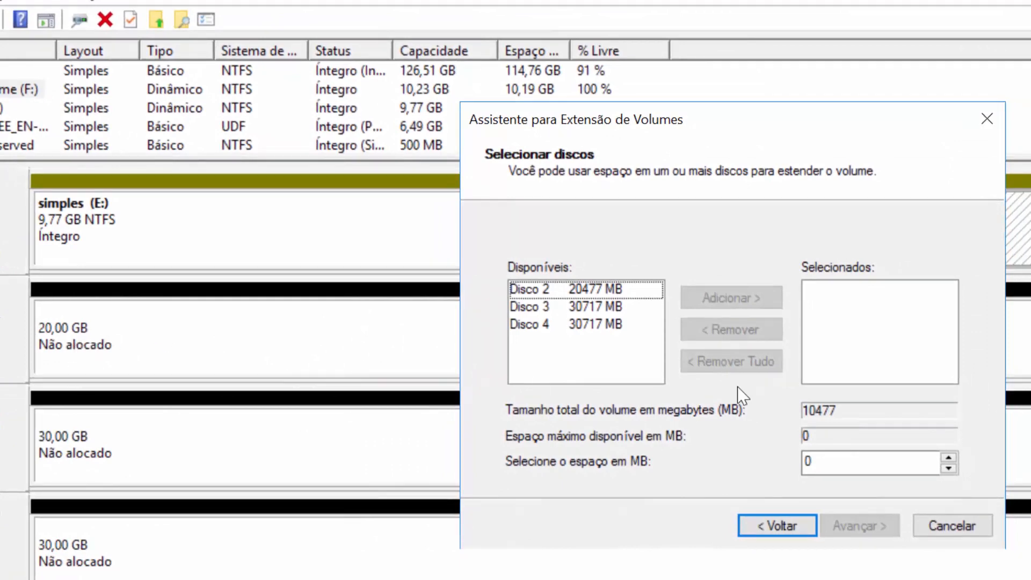
{"action": "left_click", "coordinate": [653, 289]}
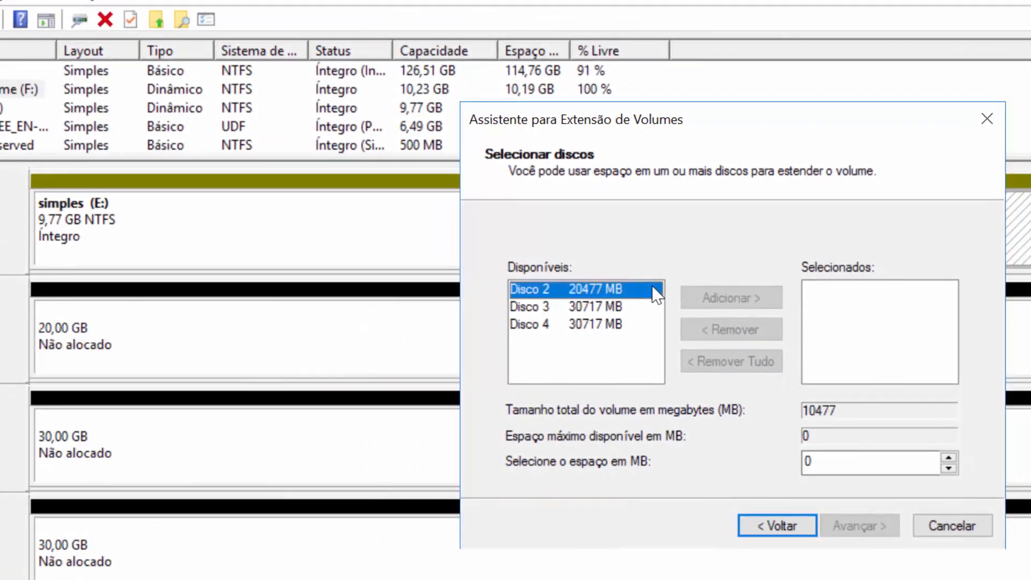
{"action": "left_click", "coordinate": [724, 299]}
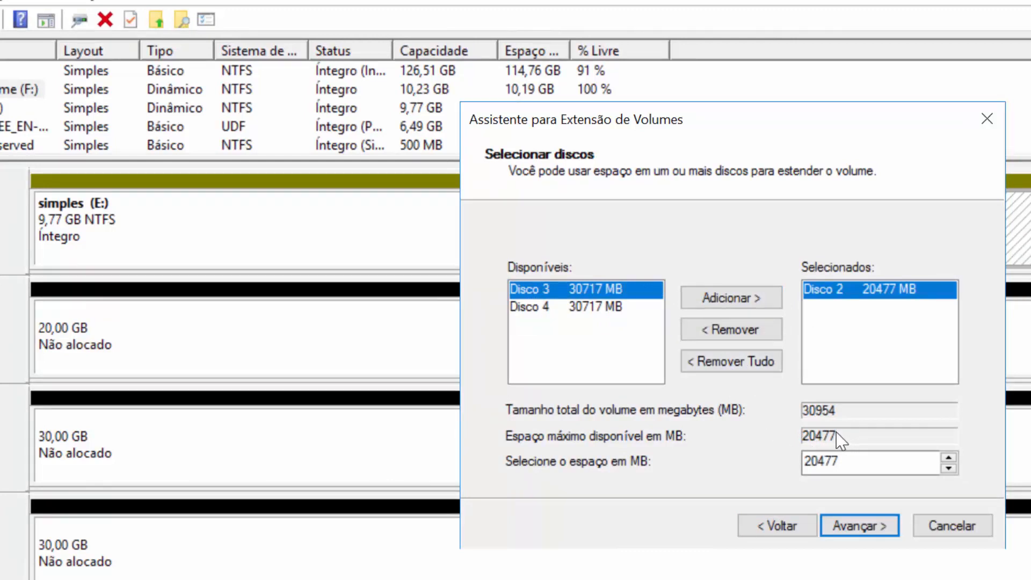
- Set the space taken from Disco 2 to 10000 MB and complete the volume extension
{"action": "left_click_drag", "start_coordinate": [852, 461], "coordinate": [753, 474]}
{"action": "type", "text": "1"}
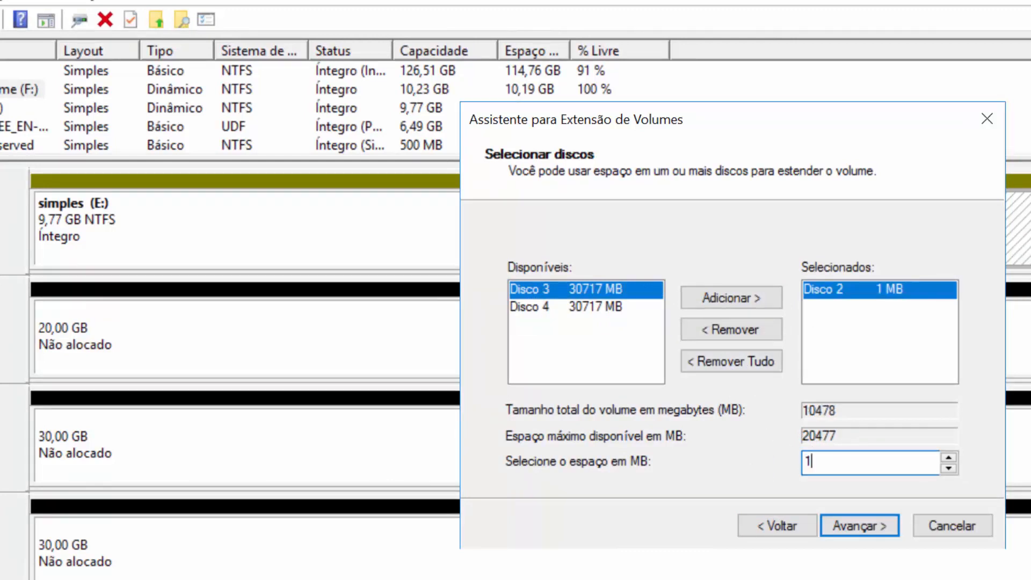
{"action": "type", "text": "0000"}
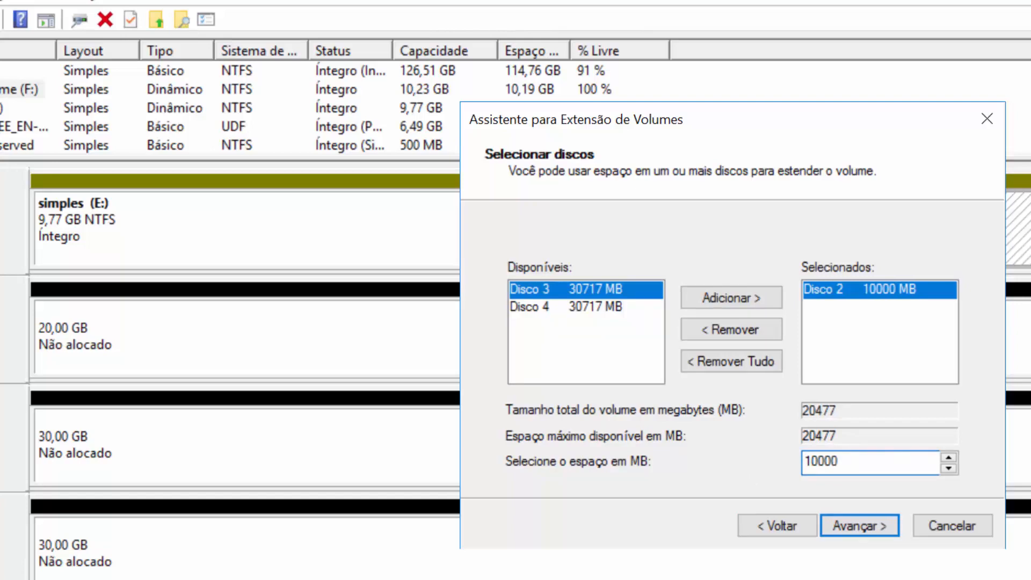
{"action": "left_click", "coordinate": [850, 524]}
{"action": "left_click", "coordinate": [851, 525]}
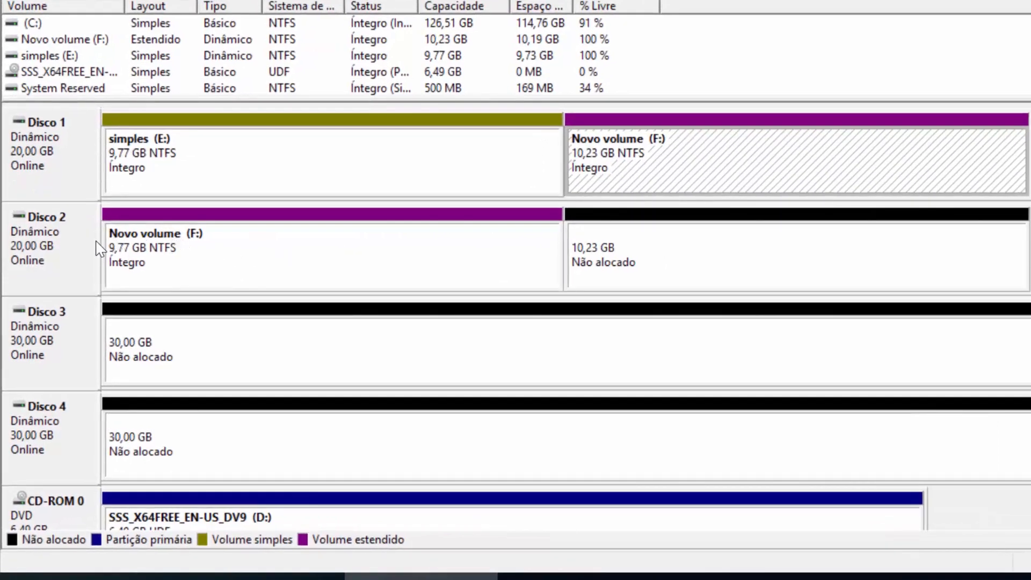
- Delete the extended volume Novo volume (F:) that spans Disco 1 and Disco 2
{"action": "left_click", "coordinate": [646, 148]}
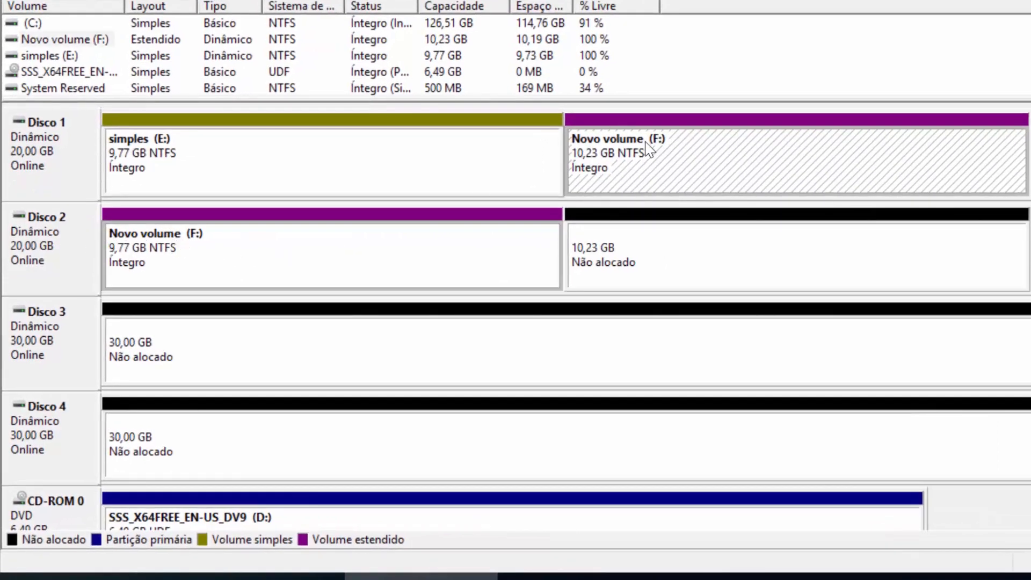
{"action": "left_click", "coordinate": [355, 259]}
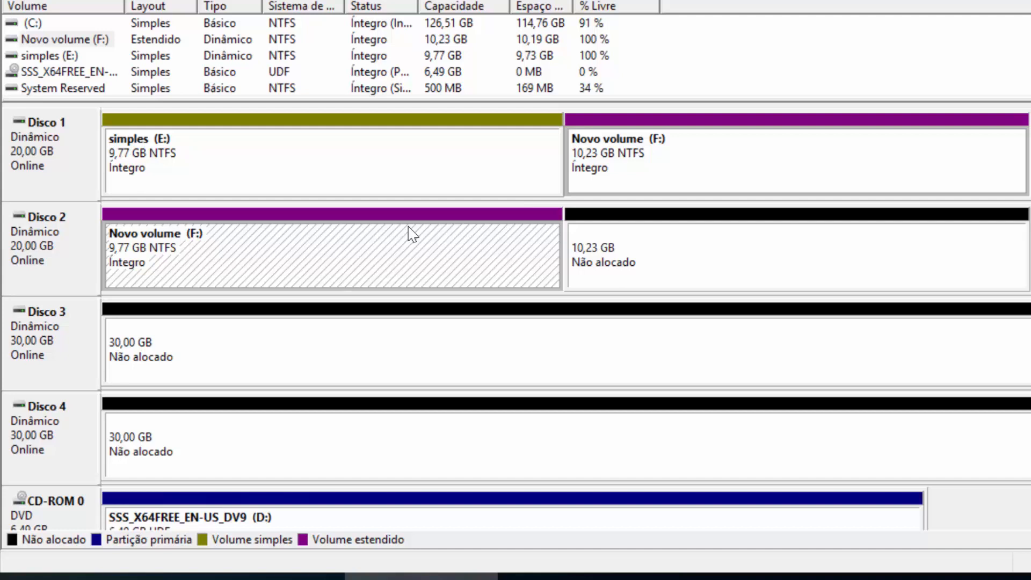
{"action": "right_click", "coordinate": [610, 150]}
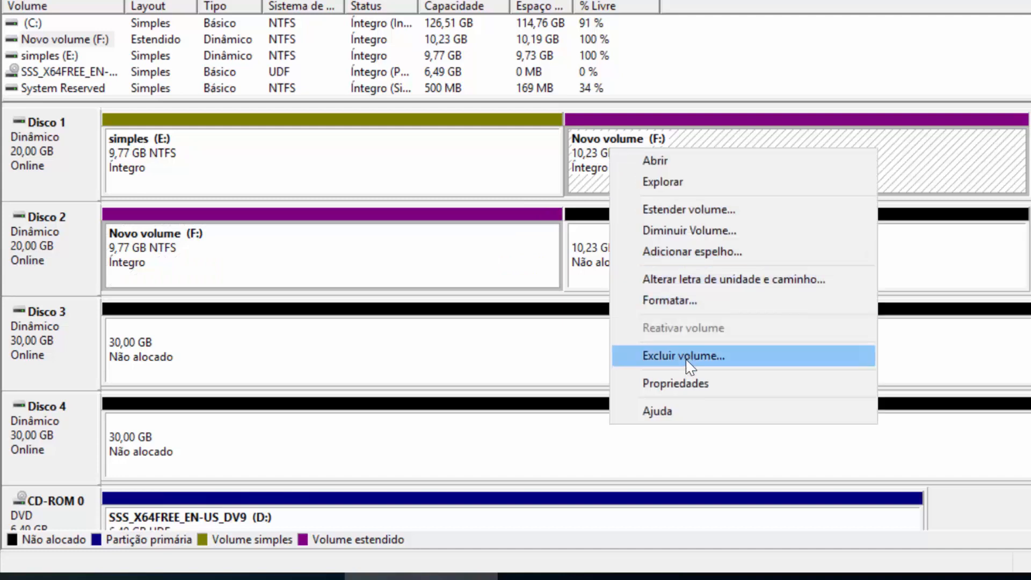
{"action": "left_click", "coordinate": [666, 356]}
{"action": "left_click", "coordinate": [707, 330]}
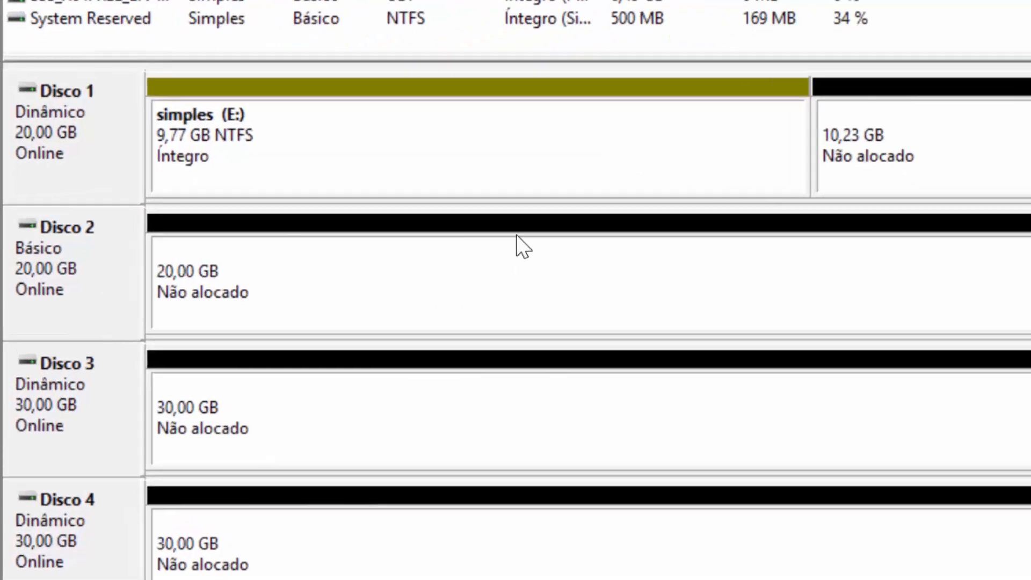
- Convert Disco 2 from a basic to a dynamic disk
{"action": "right_click", "coordinate": [95, 290]}
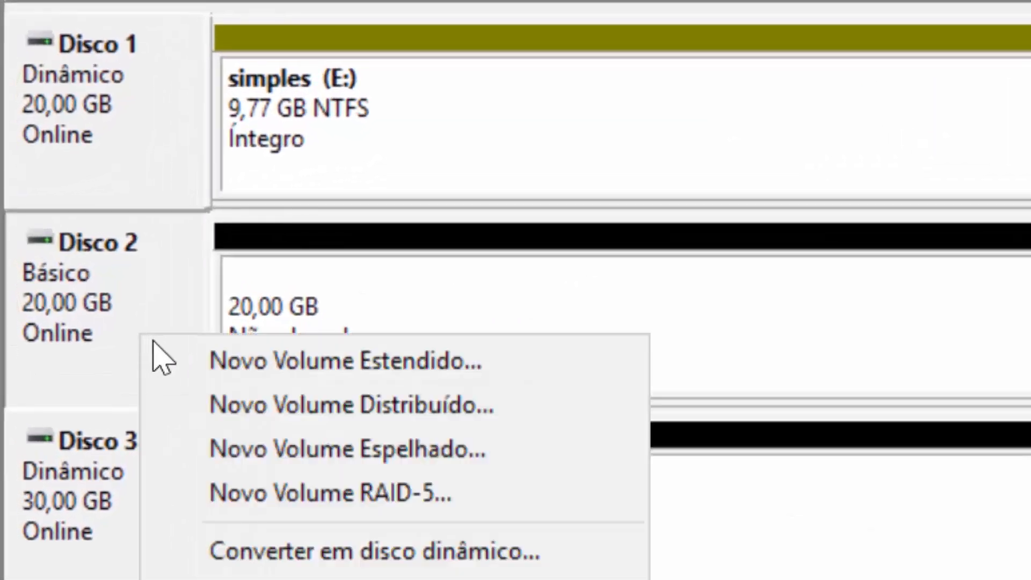
{"action": "left_click", "coordinate": [361, 553]}
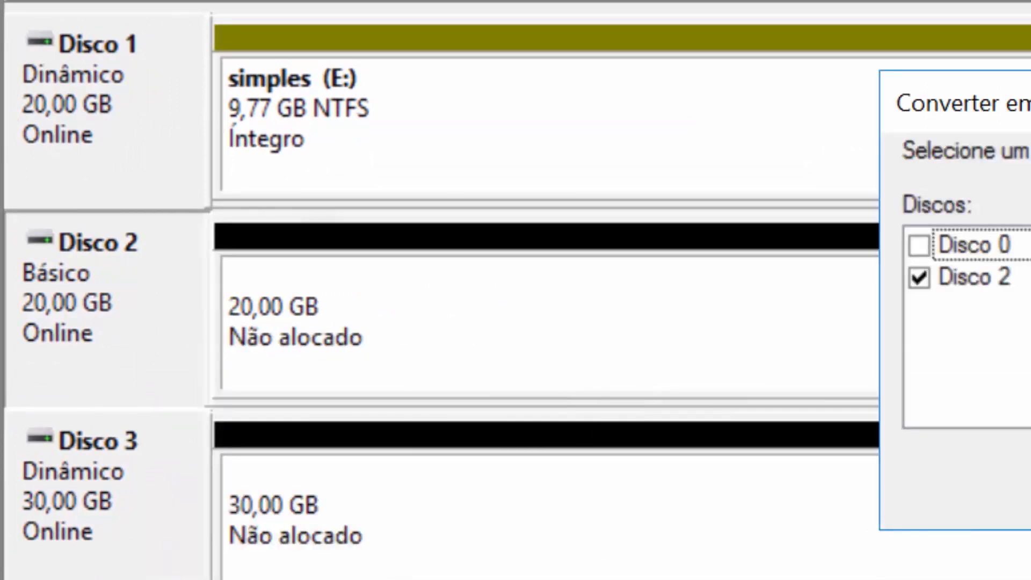
{"action": "key", "text": "Return"}
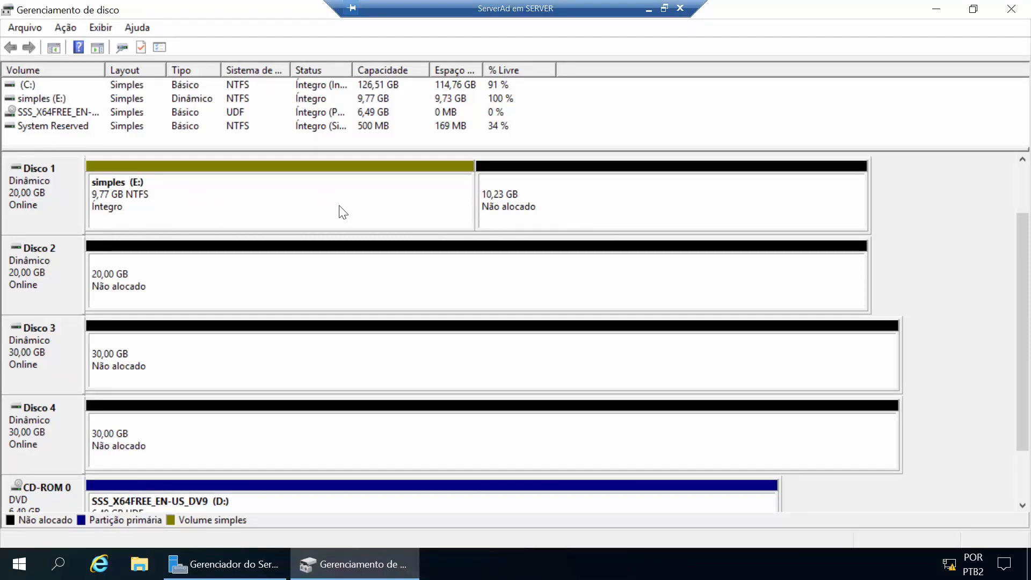
- Add a mirror of the simples (E:) volume on Disco 3
{"action": "right_click", "coordinate": [255, 205]}
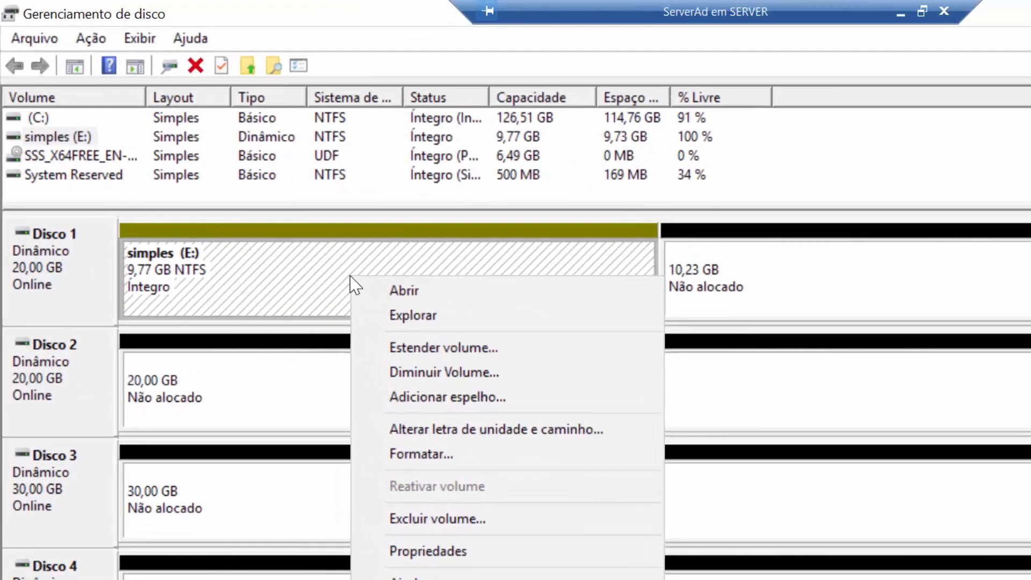
{"action": "left_click", "coordinate": [497, 395]}
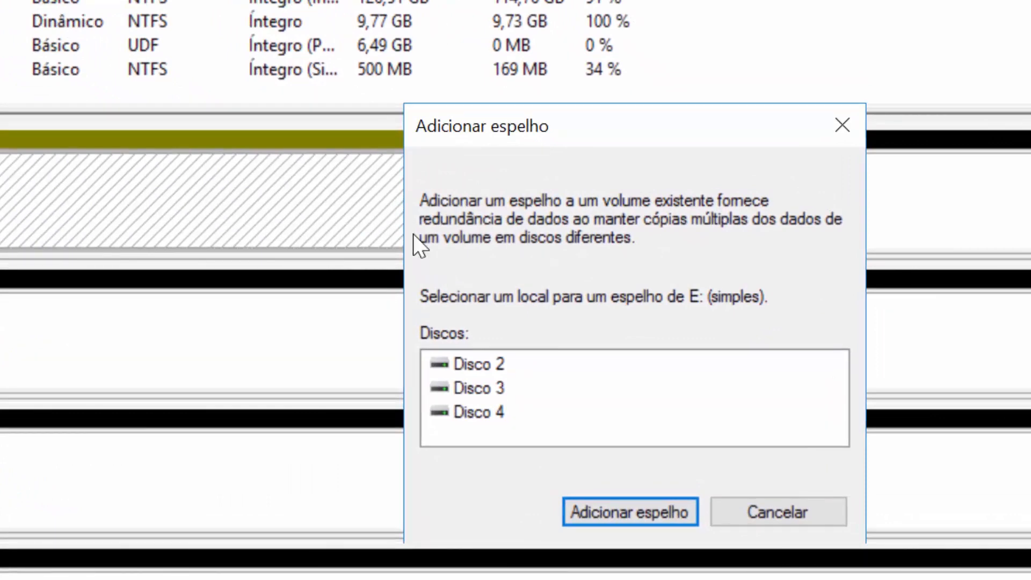
{"action": "left_click", "coordinate": [472, 382]}
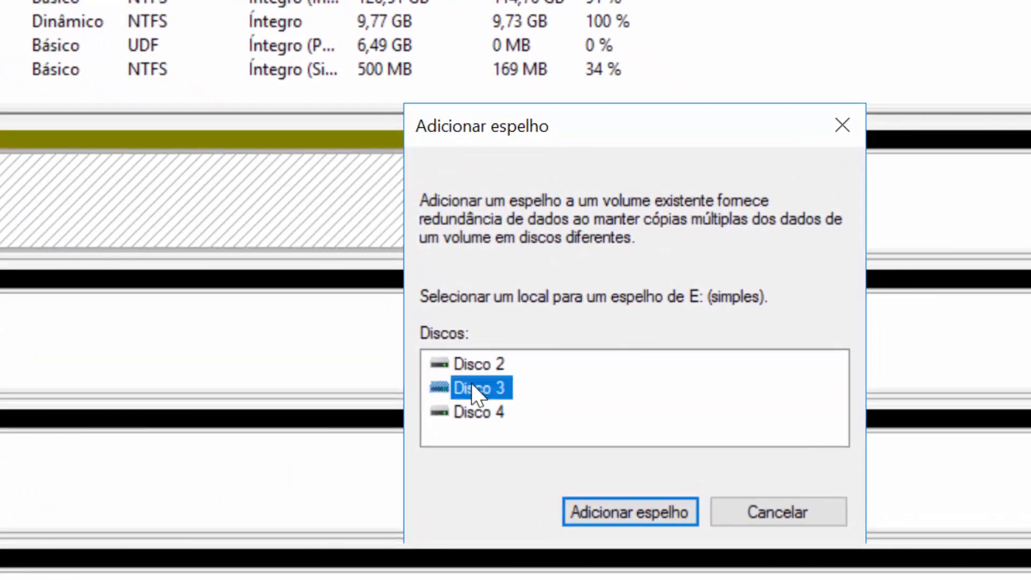
{"action": "left_click", "coordinate": [610, 513]}
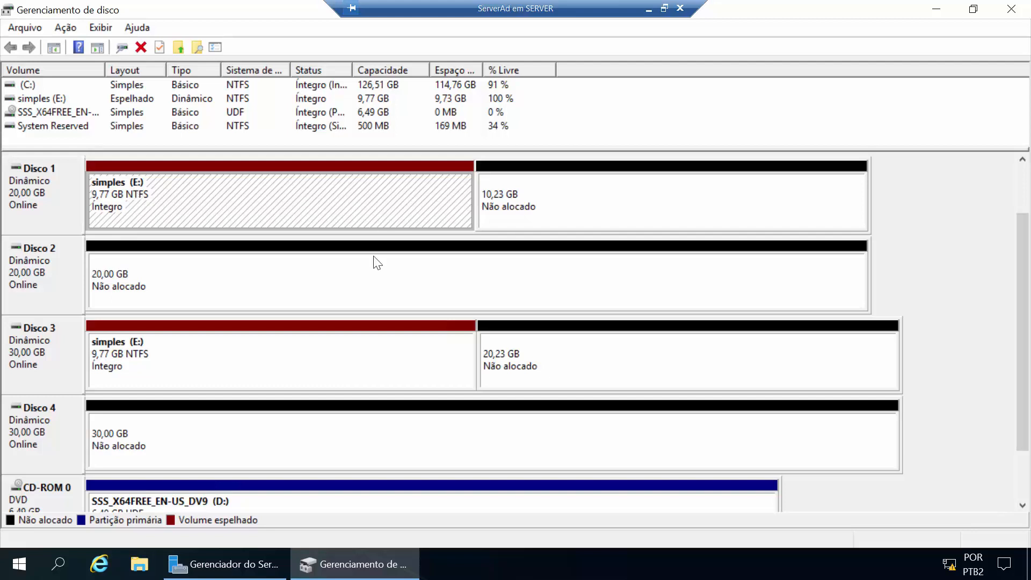
- Examine both copies of the mirrored simples (E:) volume on Disco 1 and Disco 3 and its entry in the volume list
{"action": "left_click", "coordinate": [355, 370]}
{"action": "left_click", "coordinate": [350, 208]}
{"action": "left_click", "coordinate": [340, 365]}
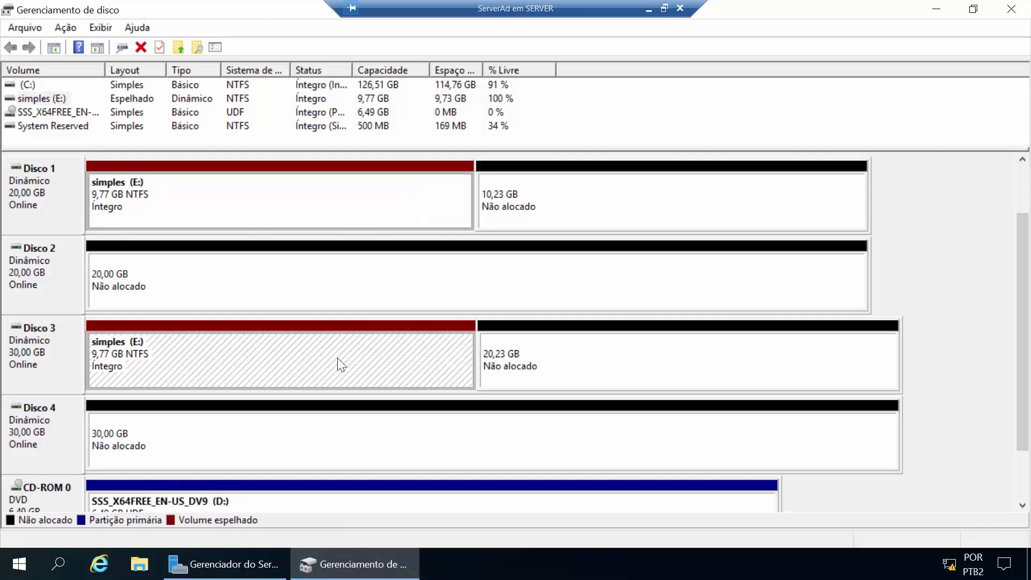
{"action": "left_click", "coordinate": [316, 202]}
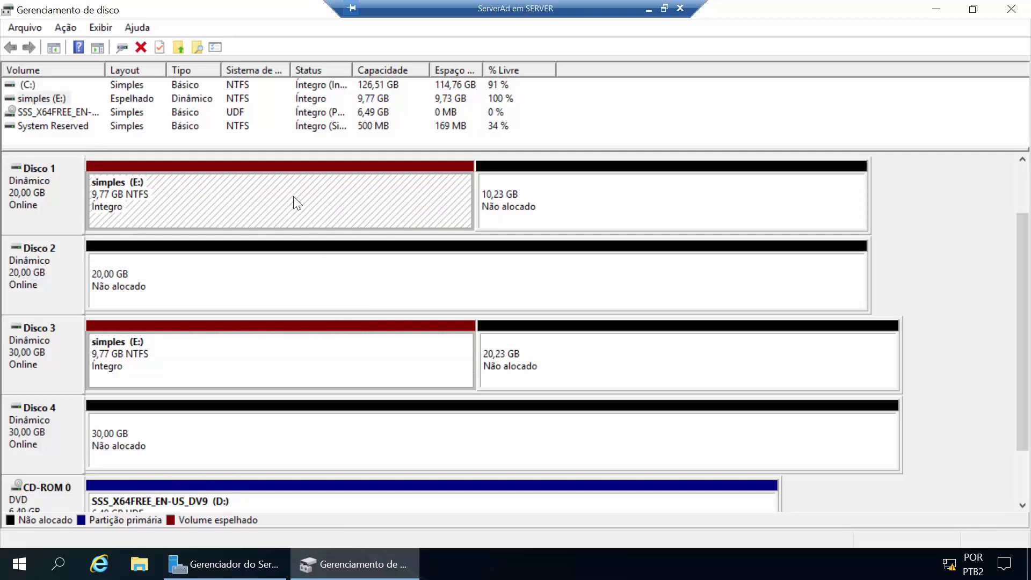
{"action": "left_click", "coordinate": [179, 352]}
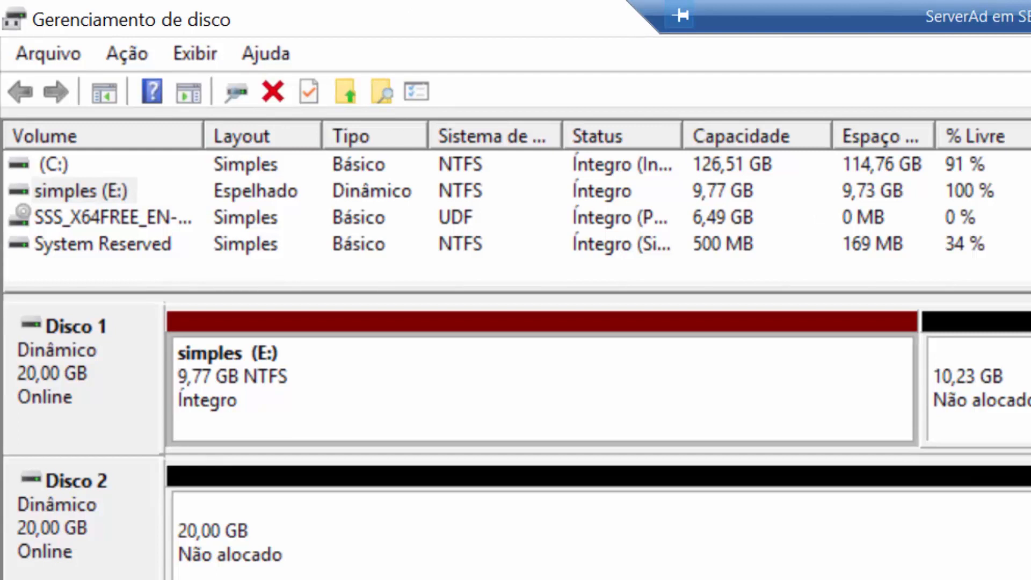
{"action": "left_click", "coordinate": [70, 185]}
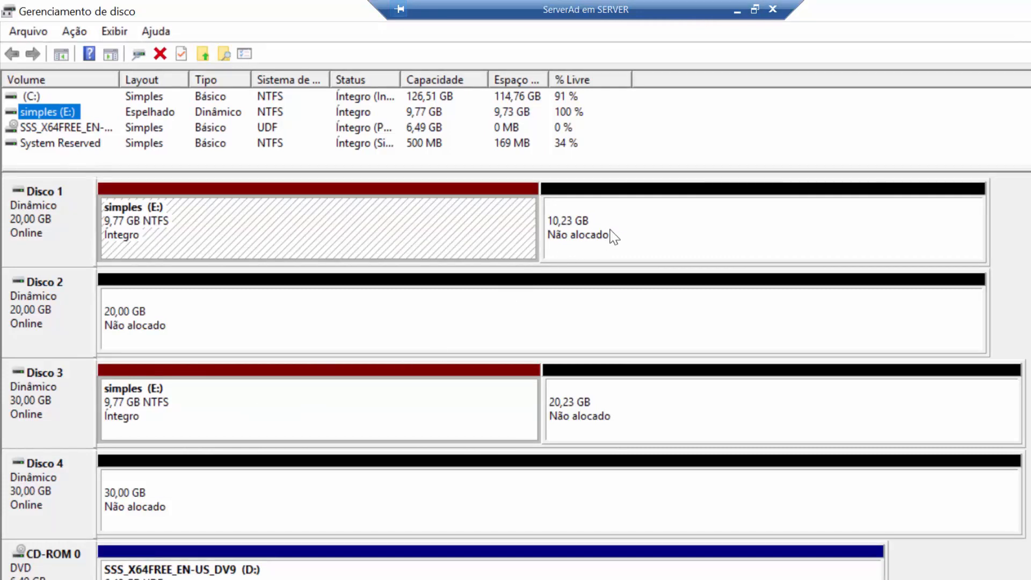
{"action": "right_click", "coordinate": [625, 217]}
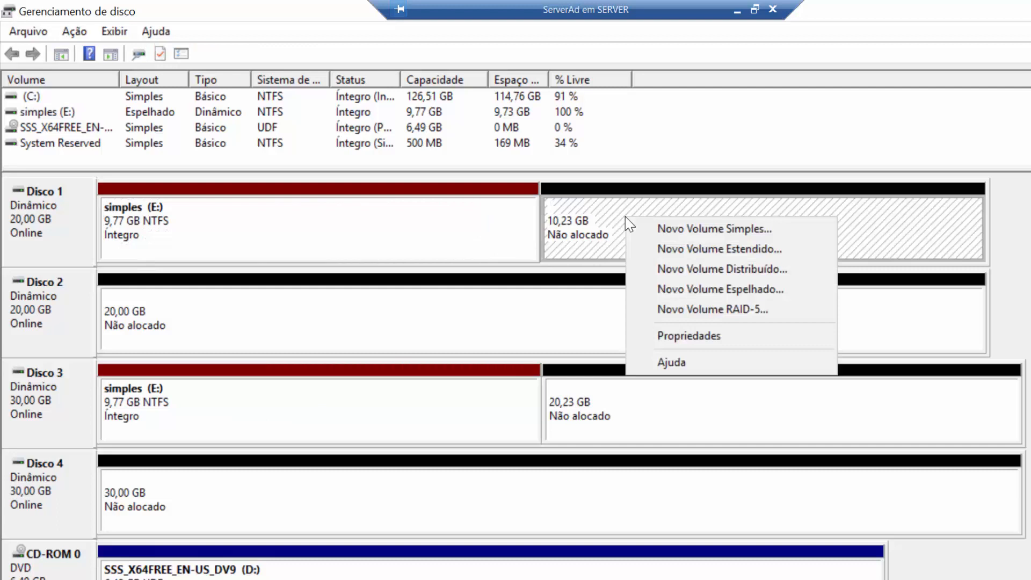
{"action": "left_click", "coordinate": [604, 217]}
{"action": "left_click", "coordinate": [596, 302]}
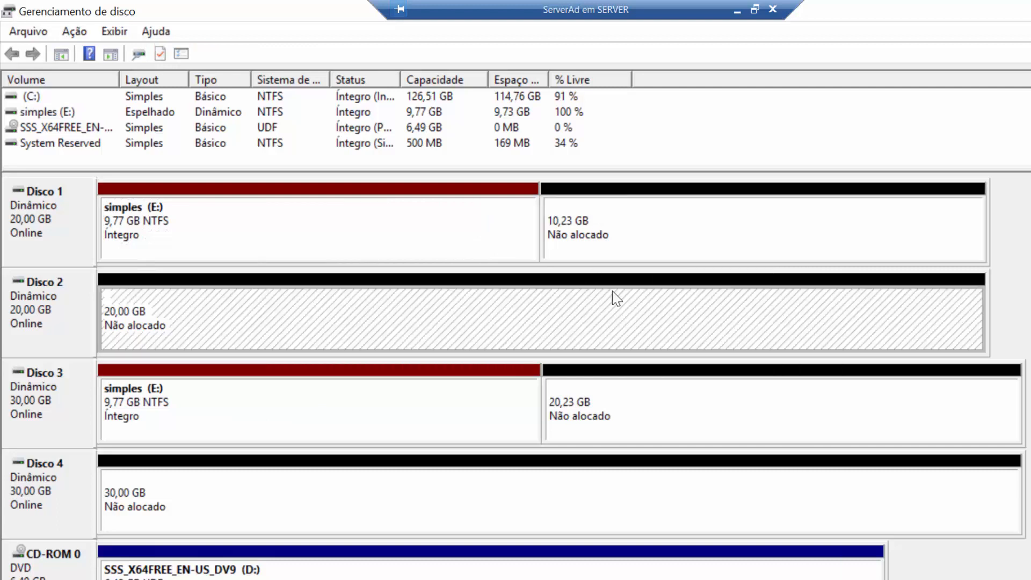
- Start a new striped volume in Disco 1's unallocated space and add Disco 2 and Disco 4, using 10477 MB per disk
{"action": "right_click", "coordinate": [628, 232]}
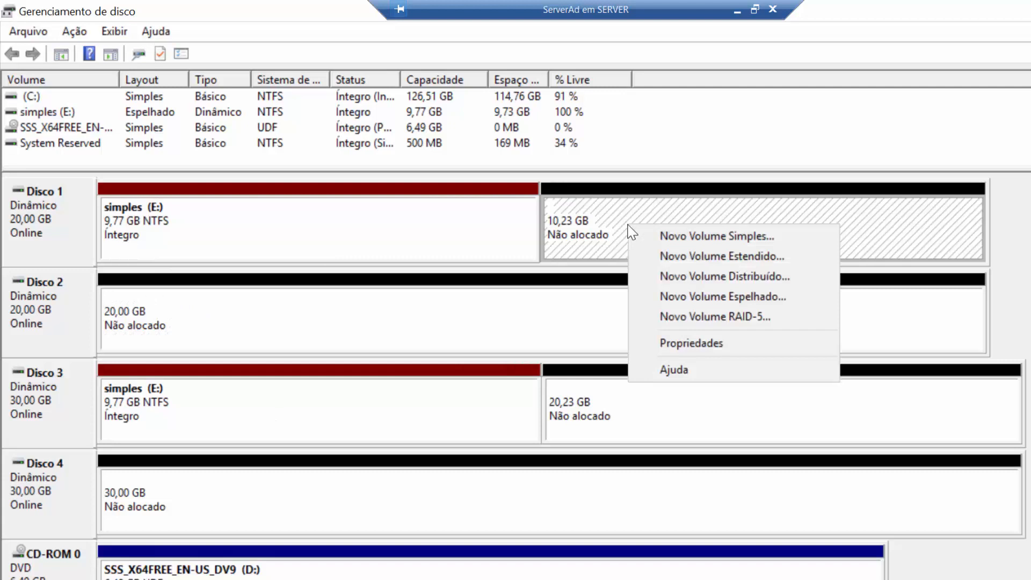
{"action": "left_click", "coordinate": [680, 277]}
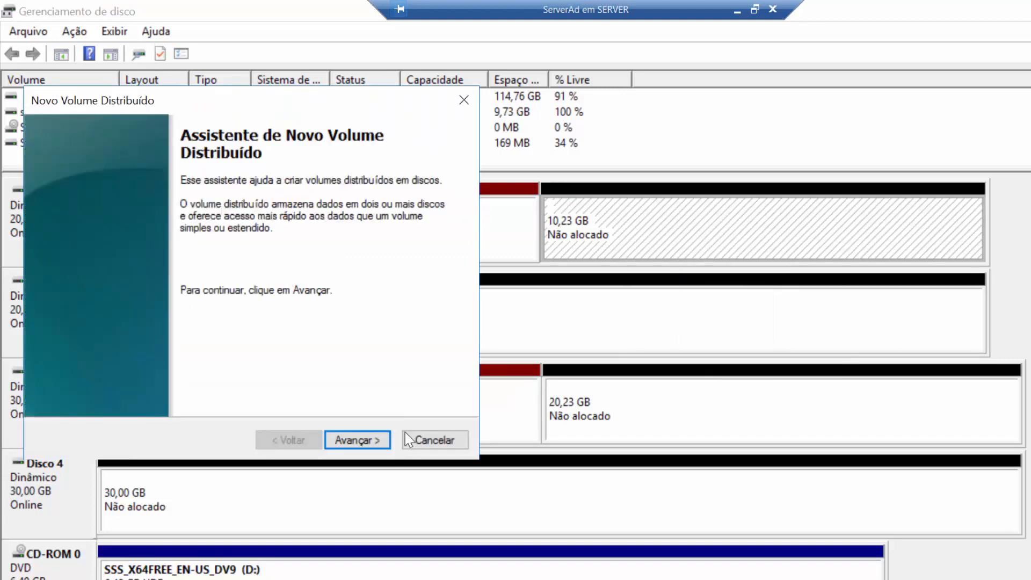
{"action": "left_click", "coordinate": [369, 439]}
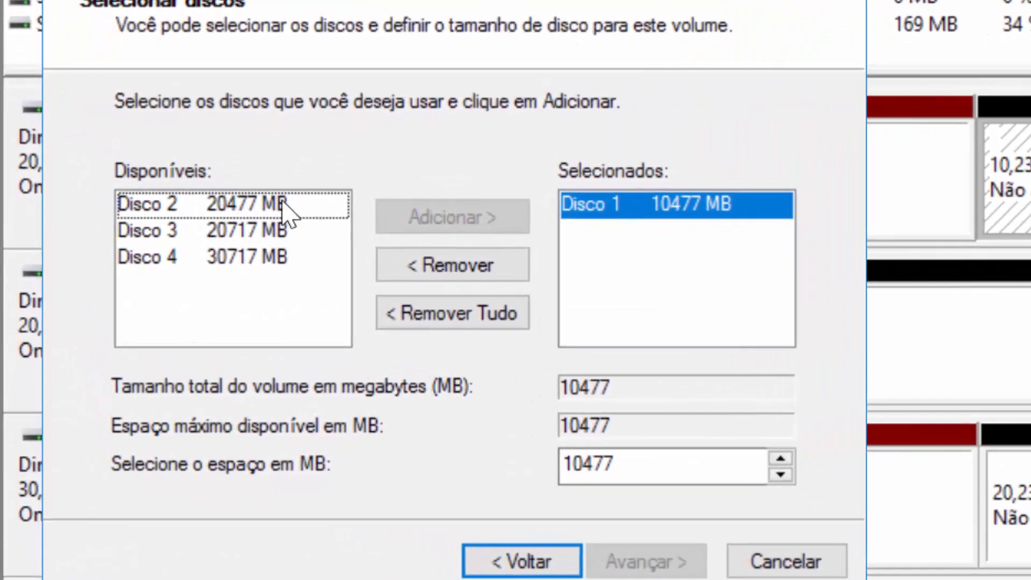
{"action": "left_click", "coordinate": [283, 207]}
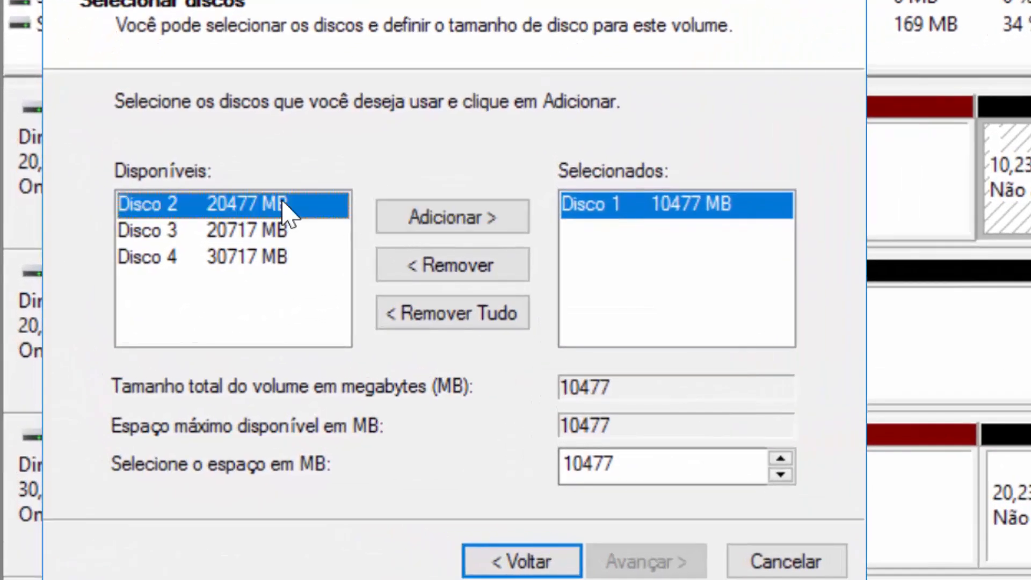
{"action": "left_click", "coordinate": [426, 222]}
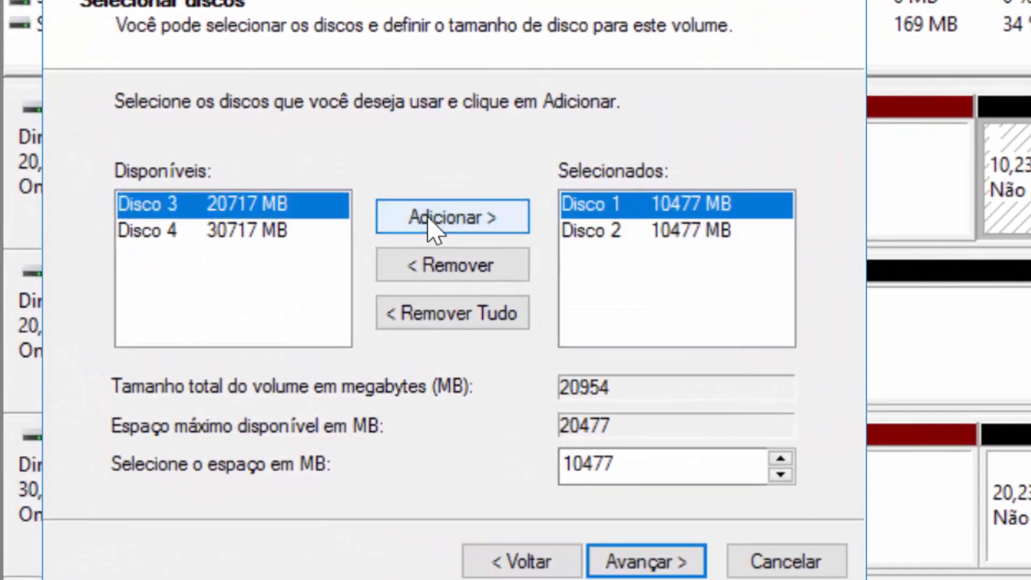
{"action": "left_click", "coordinate": [263, 232]}
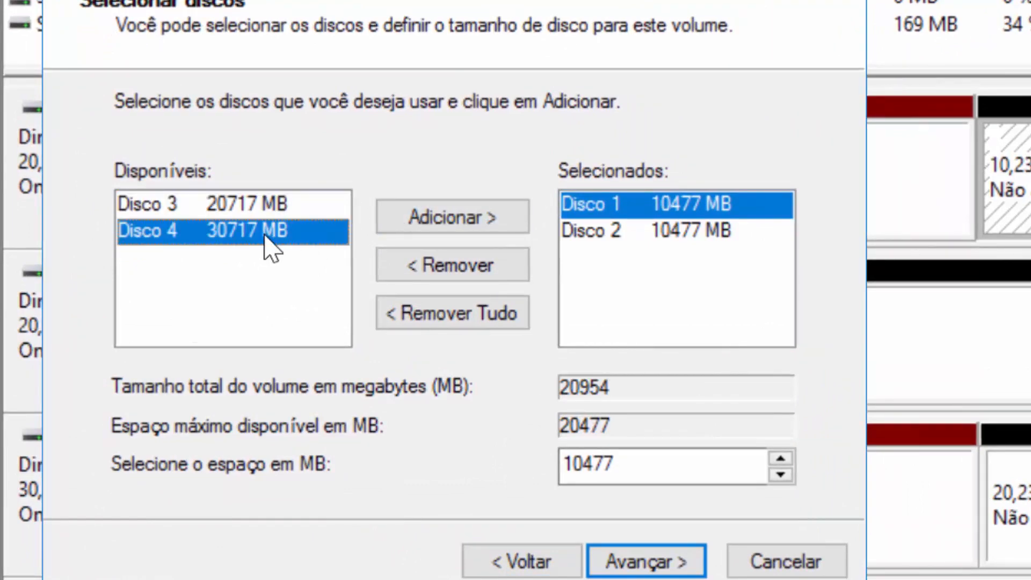
{"action": "left_click", "coordinate": [451, 222]}
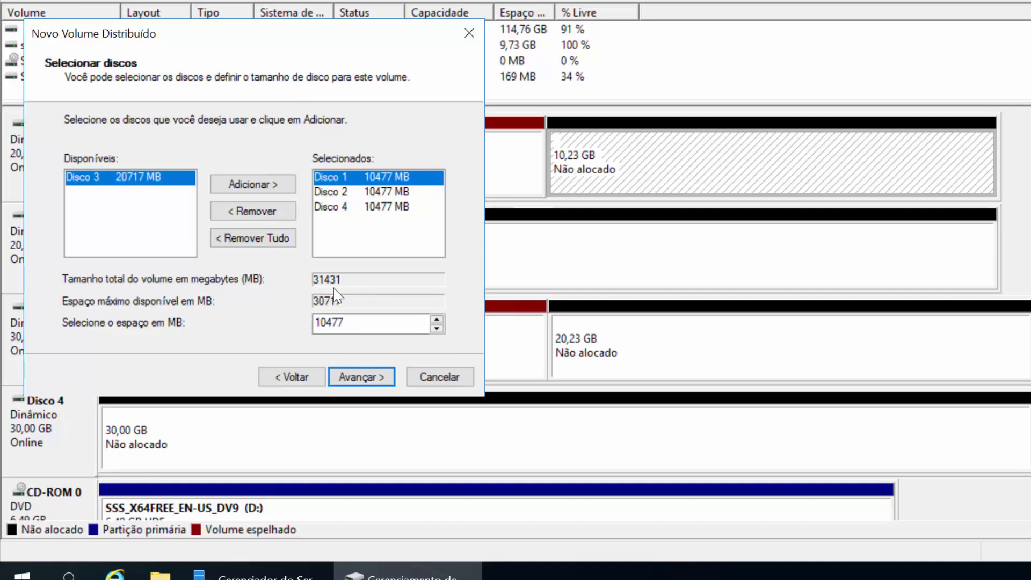
- Assign drive letter F, label the striped volume distribuido, enable quick NTFS formatting and finish creating it
{"action": "left_click", "coordinate": [364, 378]}
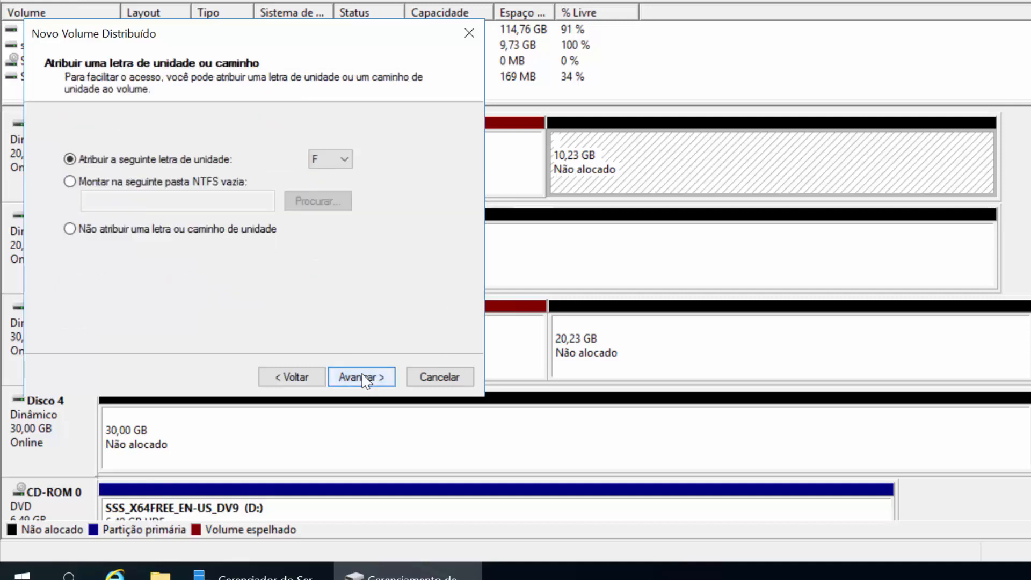
{"action": "left_click", "coordinate": [364, 379]}
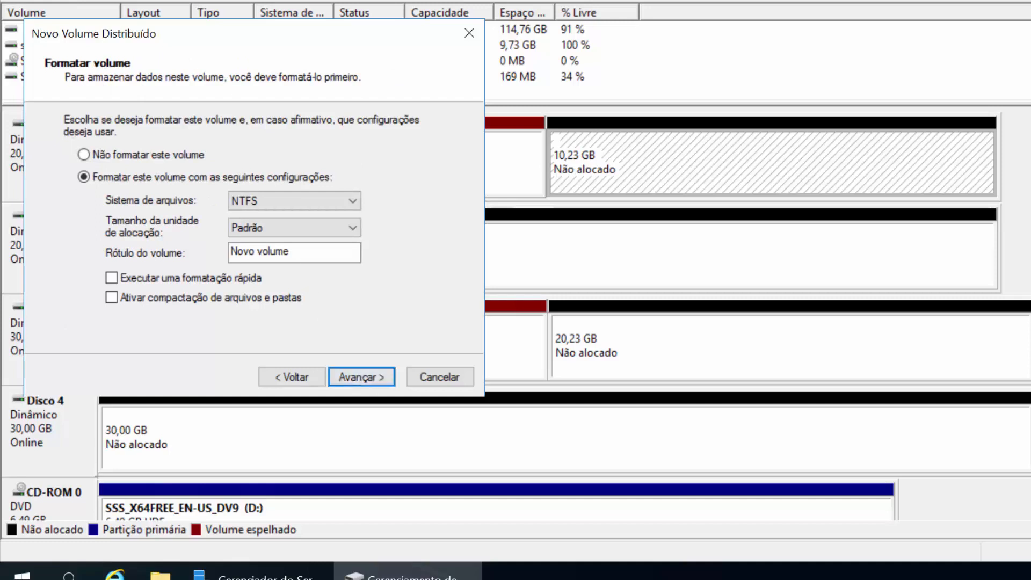
{"action": "left_click", "coordinate": [295, 253]}
{"action": "left_click_drag", "start_coordinate": [295, 253], "coordinate": [171, 255]}
{"action": "type", "text": "d"}
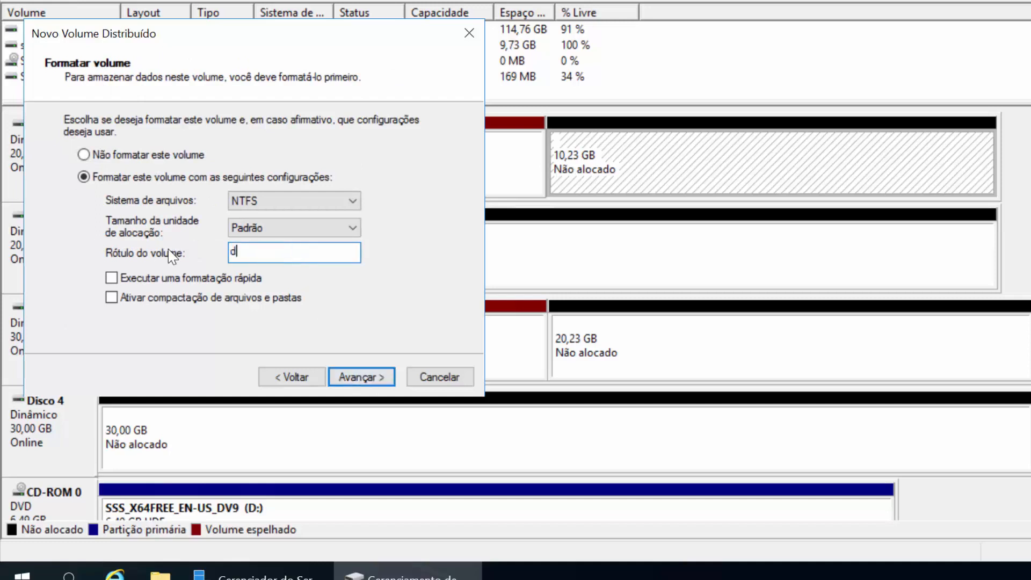
{"action": "type", "text": "istribuido"}
{"action": "left_click", "coordinate": [346, 374]}
{"action": "left_click", "coordinate": [307, 379]}
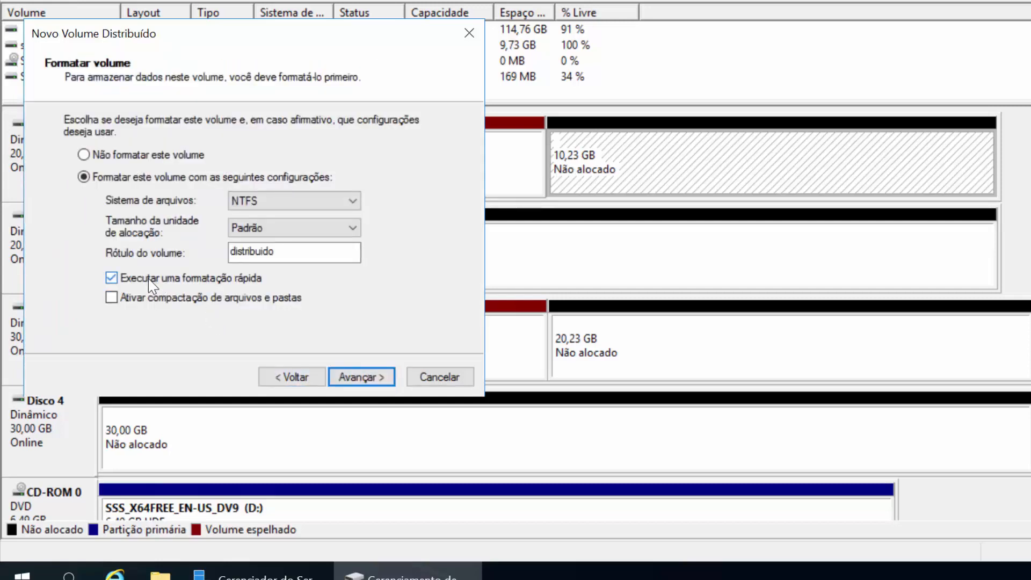
{"action": "left_click", "coordinate": [371, 378]}
{"action": "left_click", "coordinate": [372, 378]}
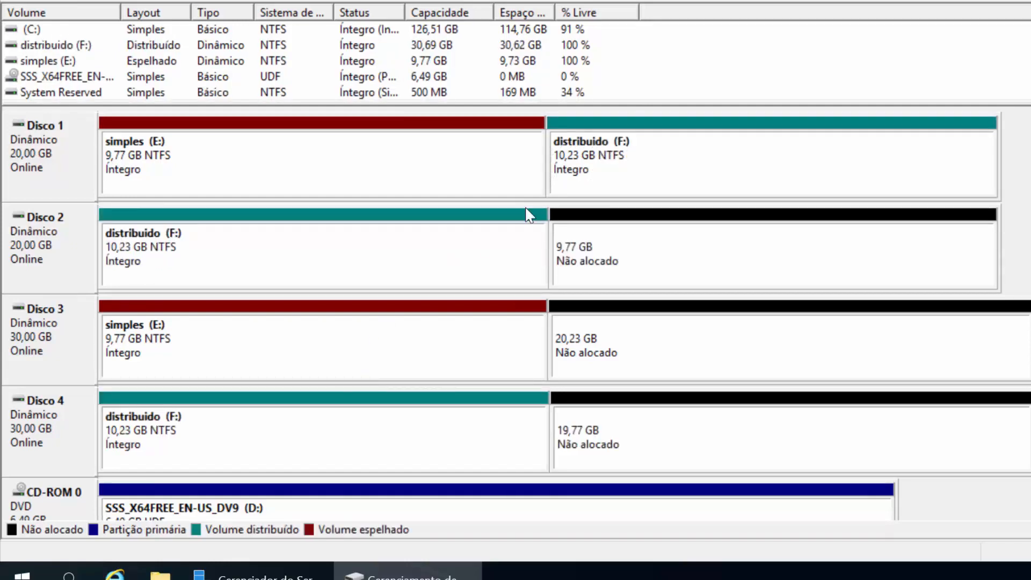
- Examine the distribuido (F:) portions on Disco 1, Disco 2 and Disco 4 and the volume's capacity in the list
{"action": "left_click", "coordinate": [646, 156]}
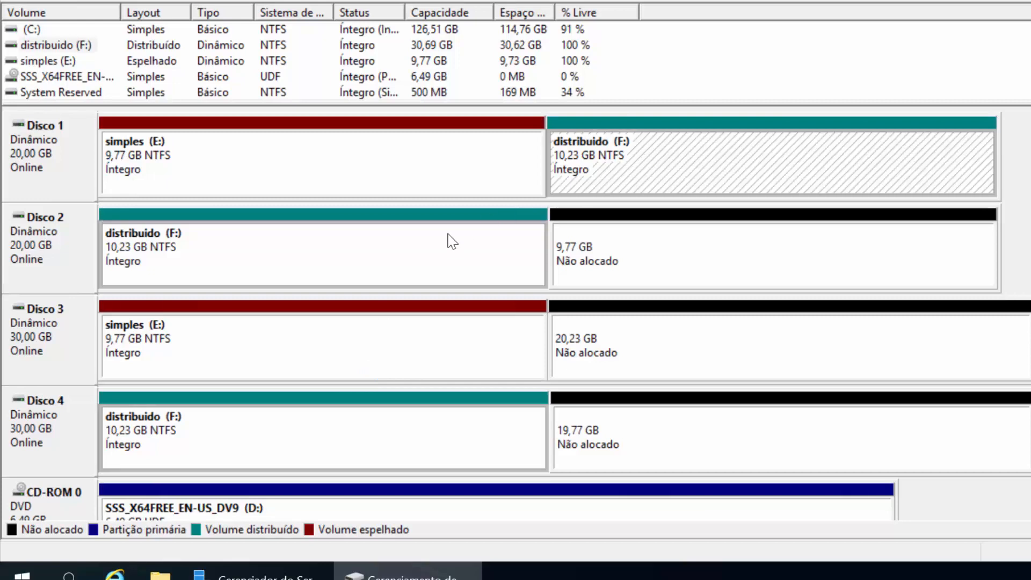
{"action": "left_click", "coordinate": [433, 245]}
{"action": "left_click", "coordinate": [452, 441]}
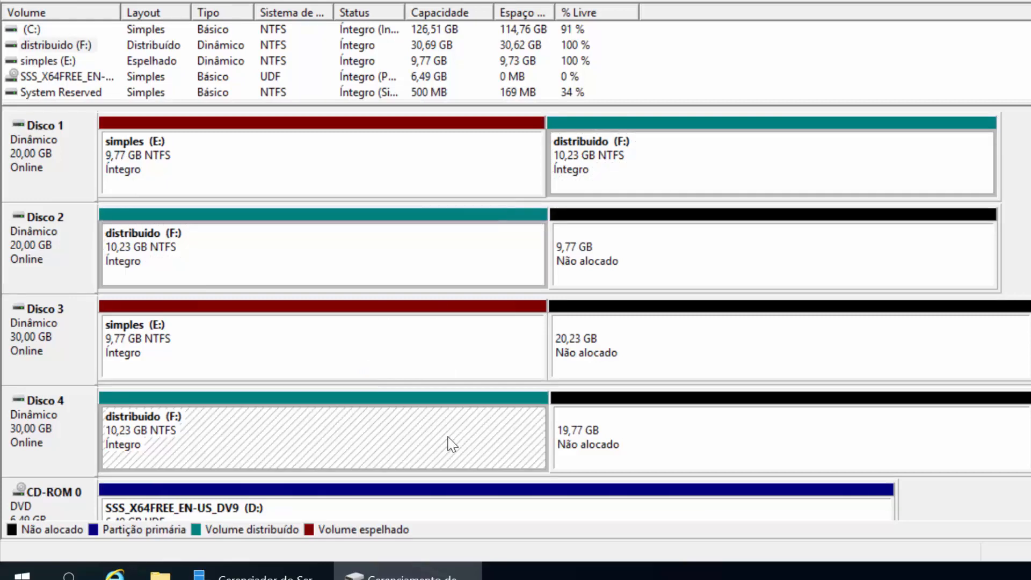
{"action": "left_click", "coordinate": [65, 47]}
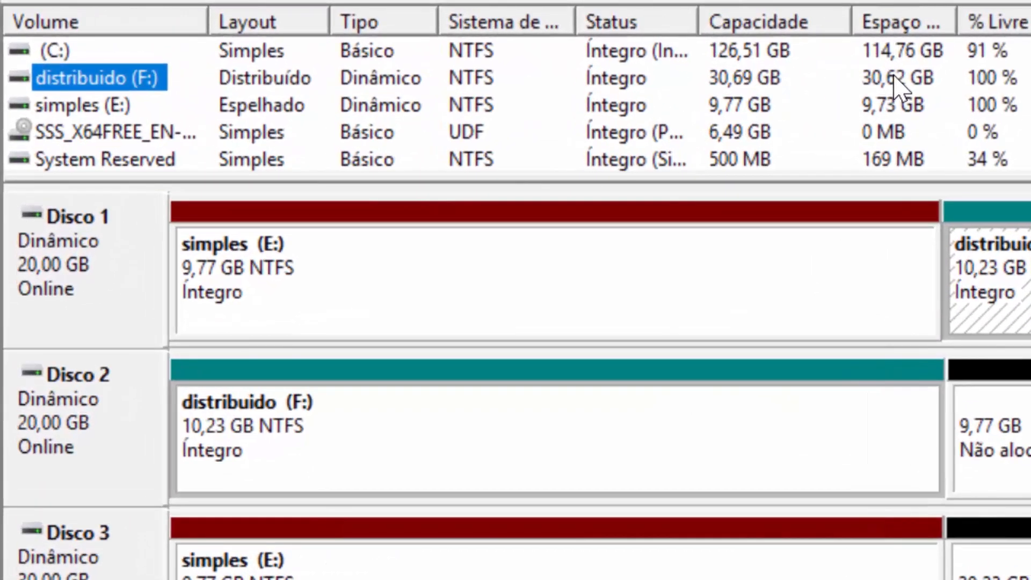
{"action": "left_click", "coordinate": [822, 430]}
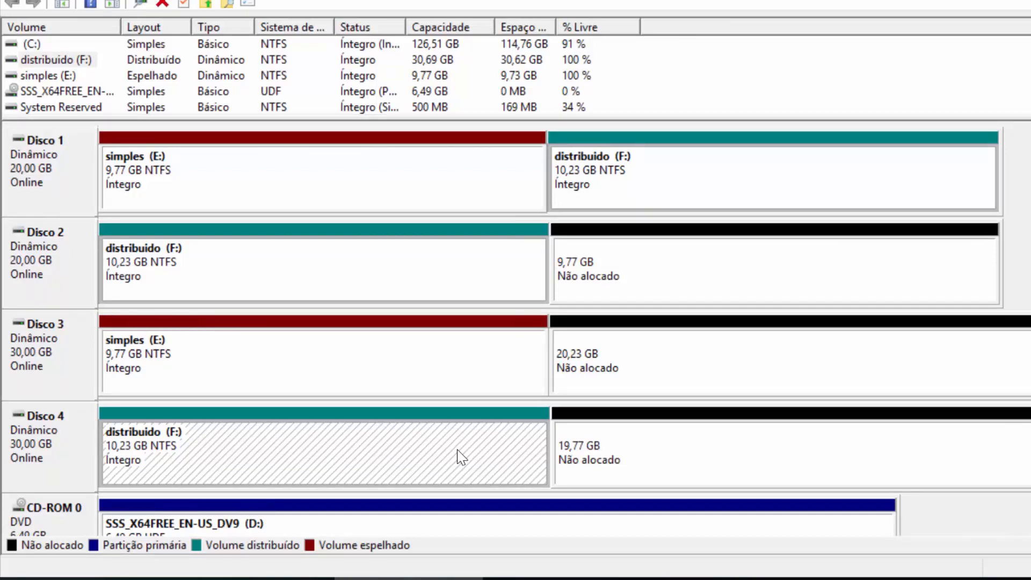
- Start a new RAID-5 volume in Disco 2's unallocated space, adding Disco 3 and Disco 4 with 10000 MB per disk
{"action": "right_click", "coordinate": [660, 245]}
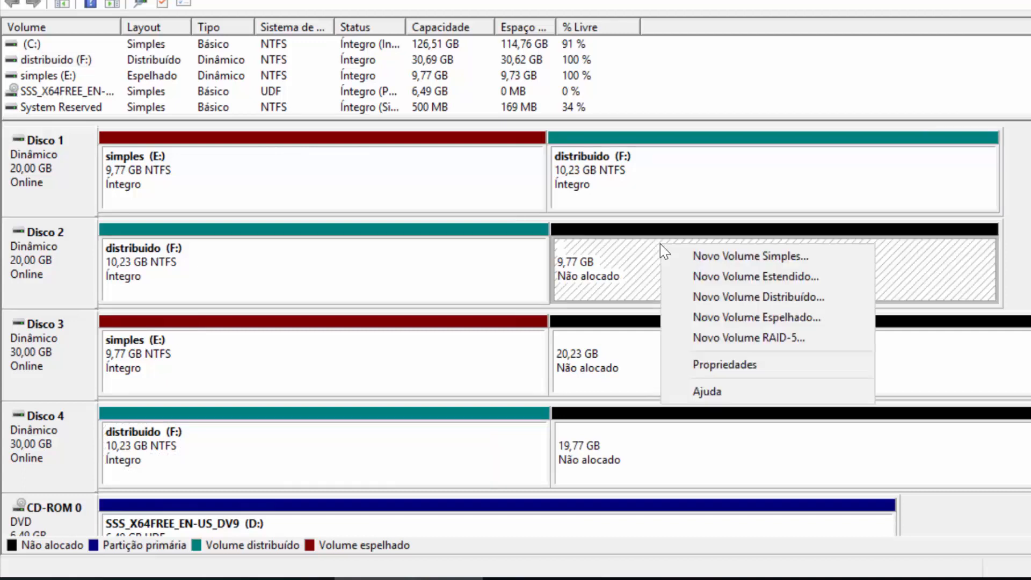
{"action": "left_click", "coordinate": [749, 336]}
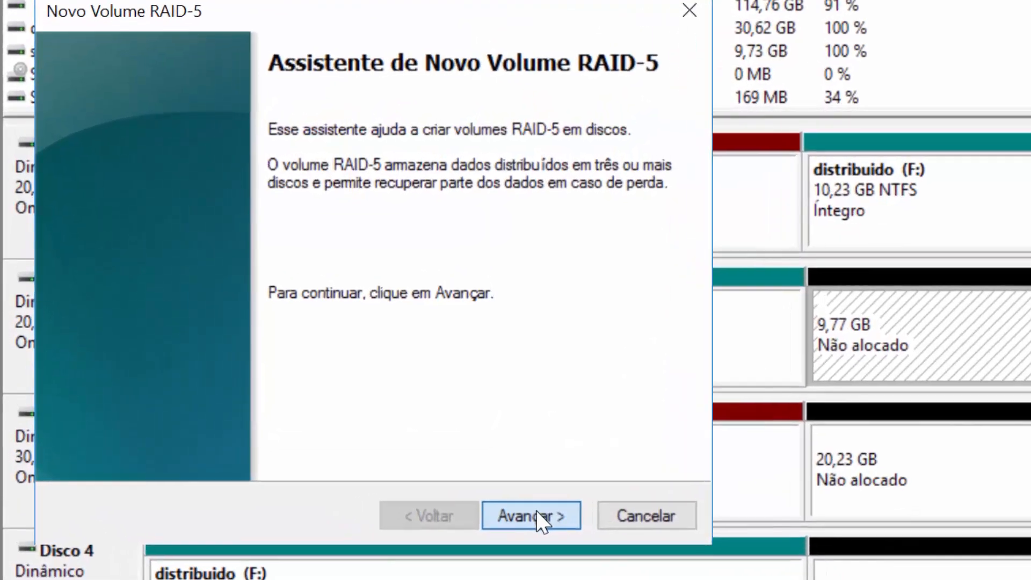
{"action": "left_click", "coordinate": [536, 513]}
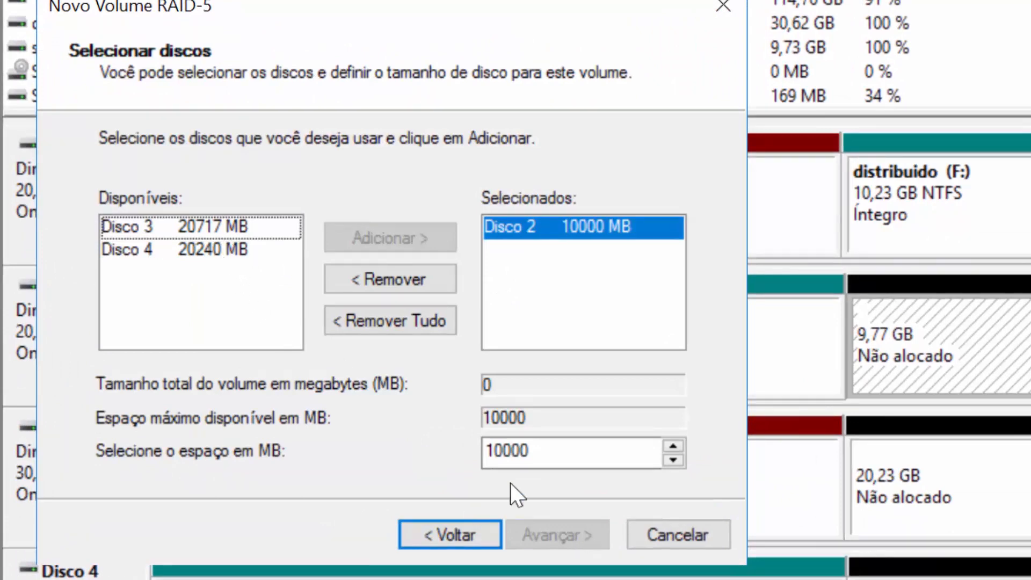
{"action": "left_click", "coordinate": [241, 232]}
{"action": "left_click", "coordinate": [353, 236]}
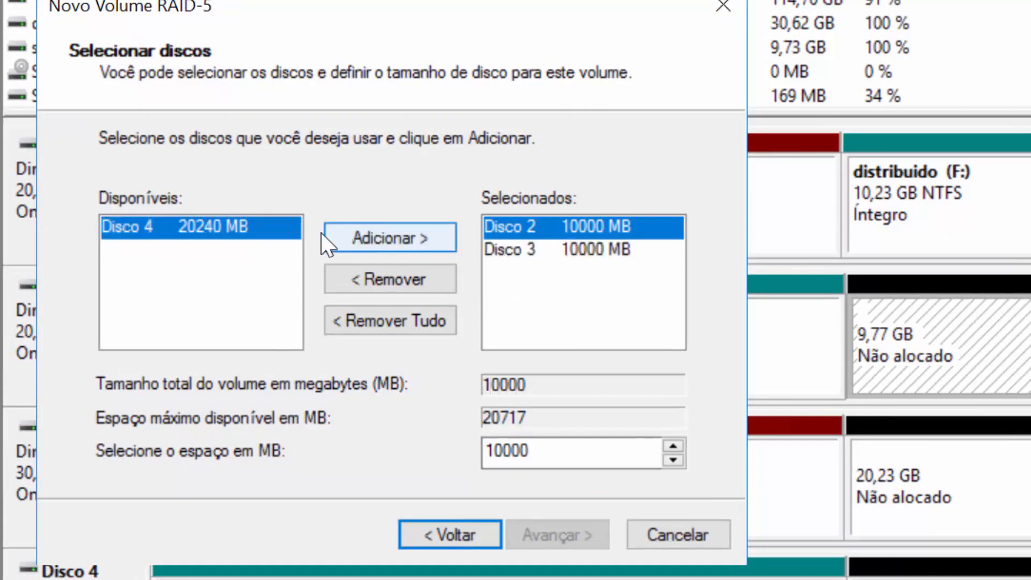
{"action": "left_click", "coordinate": [363, 237]}
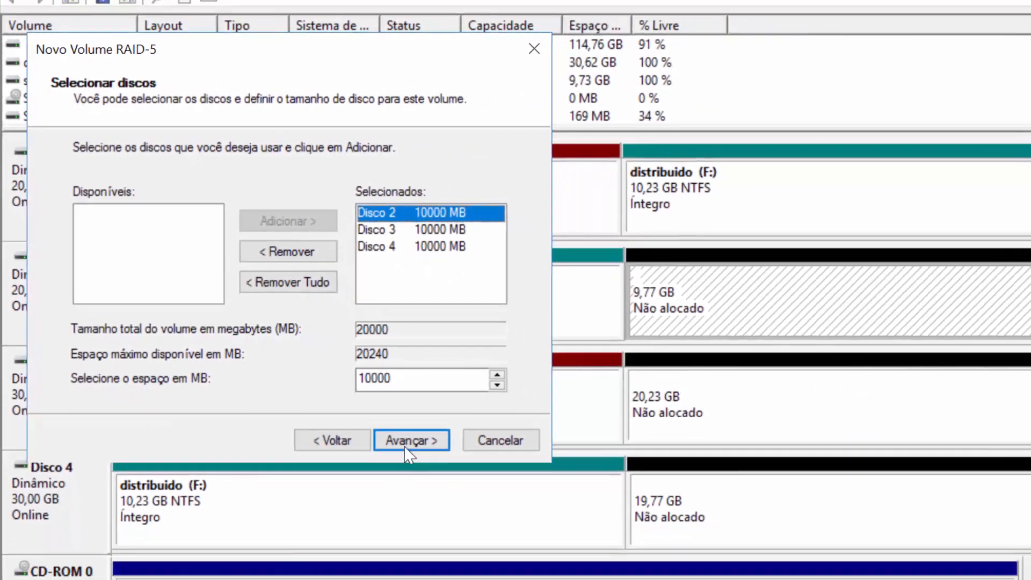
{"action": "left_click", "coordinate": [511, 505]}
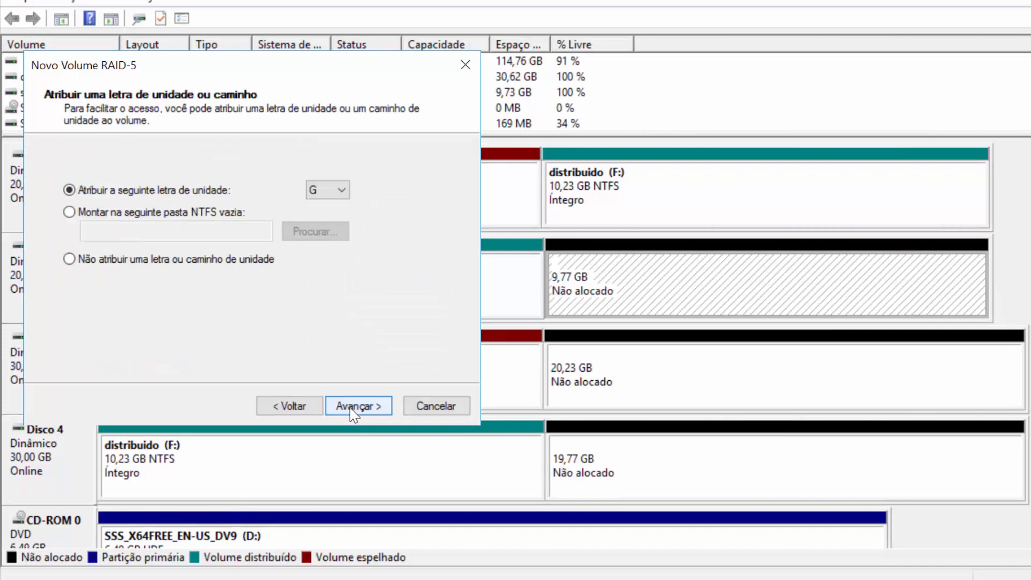
- Assign drive letter G to the RAID-5 volume, label it Raid 5, keep NTFS formatting and finish creating it
{"action": "left_click", "coordinate": [352, 413]}
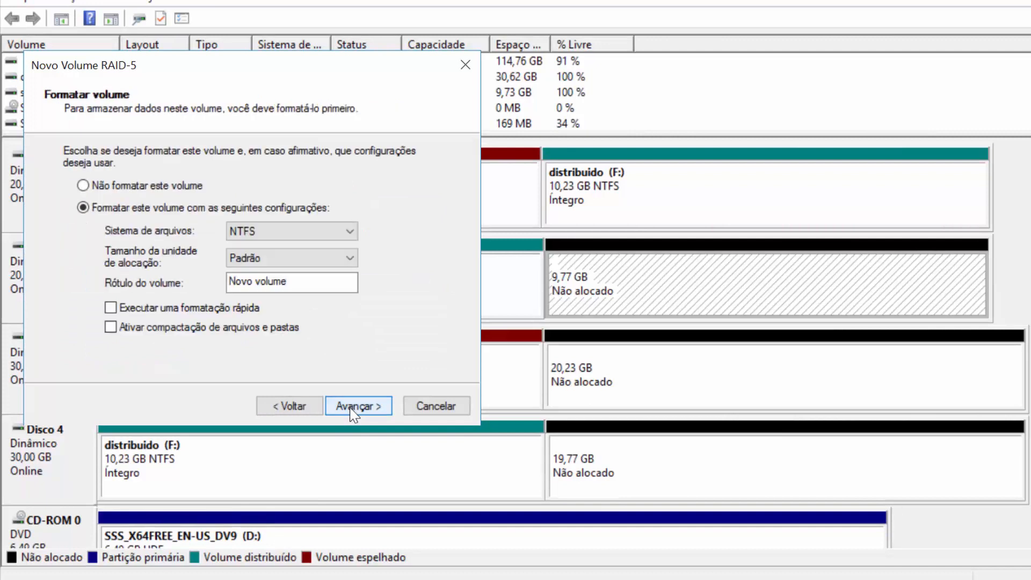
{"action": "left_click", "coordinate": [307, 282]}
{"action": "left_click_drag", "start_coordinate": [306, 282], "coordinate": [143, 283]}
{"action": "type", "text": "Raid0"}
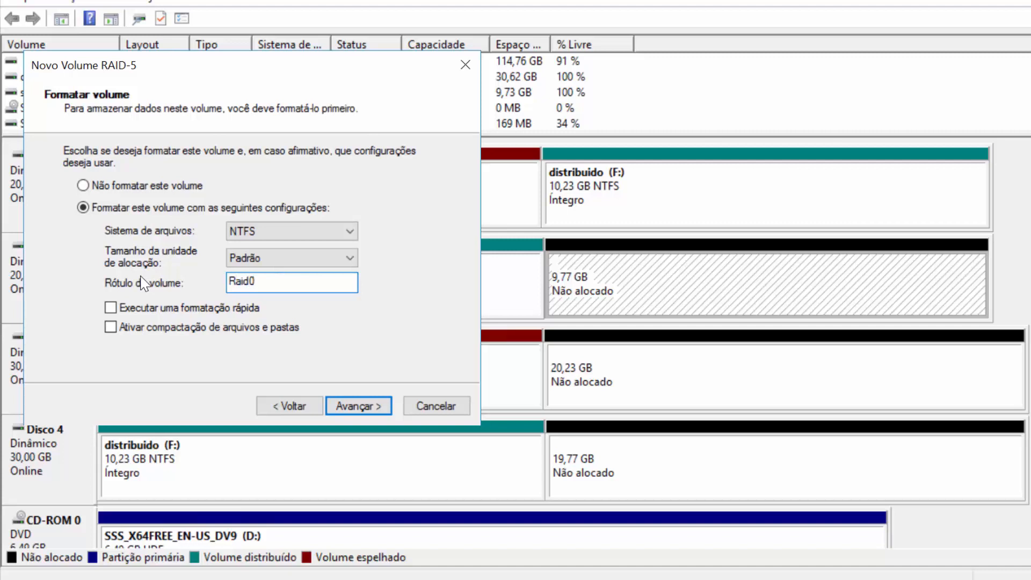
{"action": "key", "text": "BackSpace"}
{"action": "type", "text": "5"}
{"action": "left_click", "coordinate": [359, 406]}
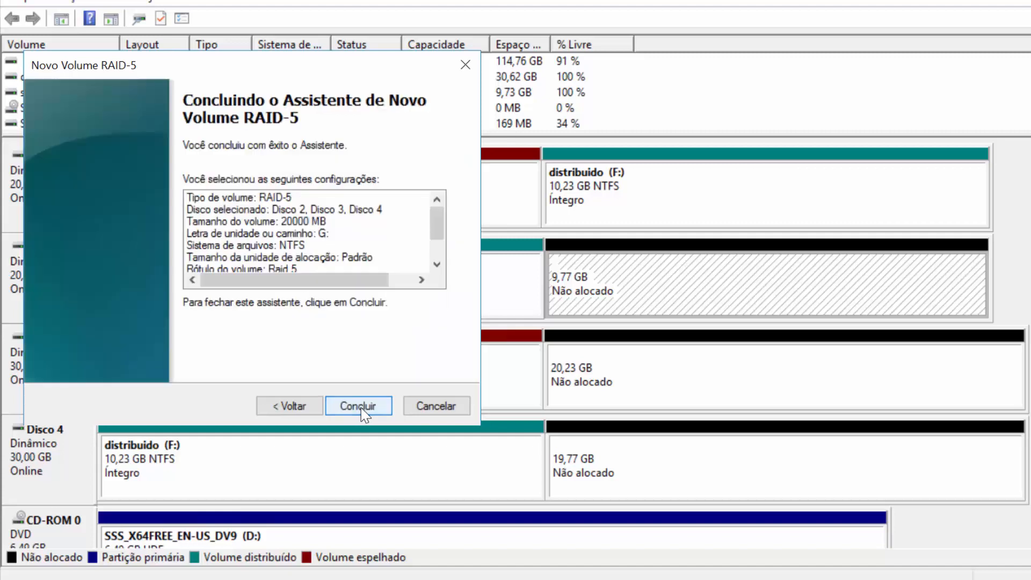
{"action": "left_click", "coordinate": [362, 407]}
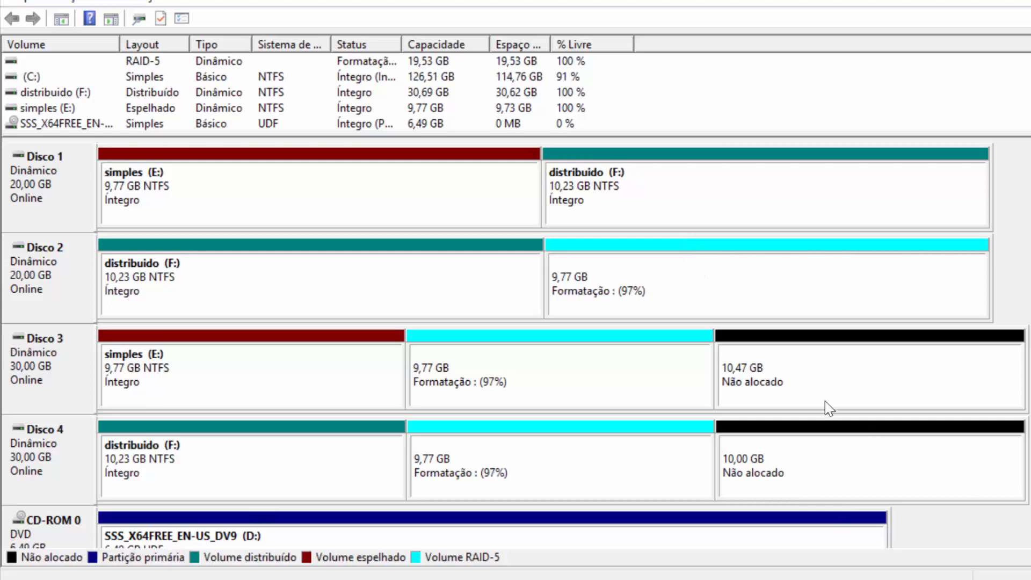
- Start the simple-volume wizard from Disco 3's unallocated space and create a 10240 MB volume on Disco 4 with letter H, label simples and quick NTFS formatting
{"action": "right_click", "coordinate": [769, 379]}
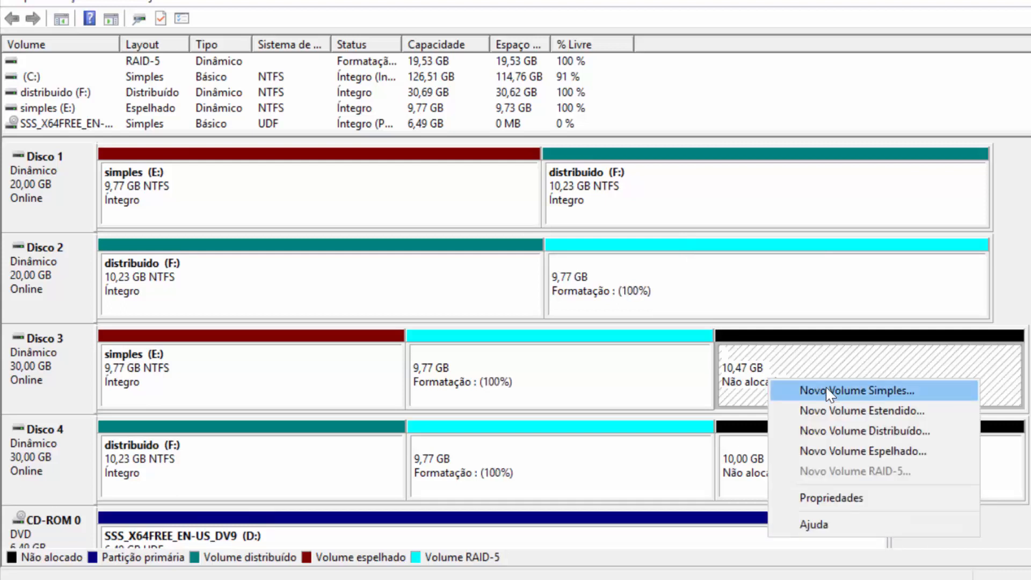
{"action": "left_click", "coordinate": [827, 389]}
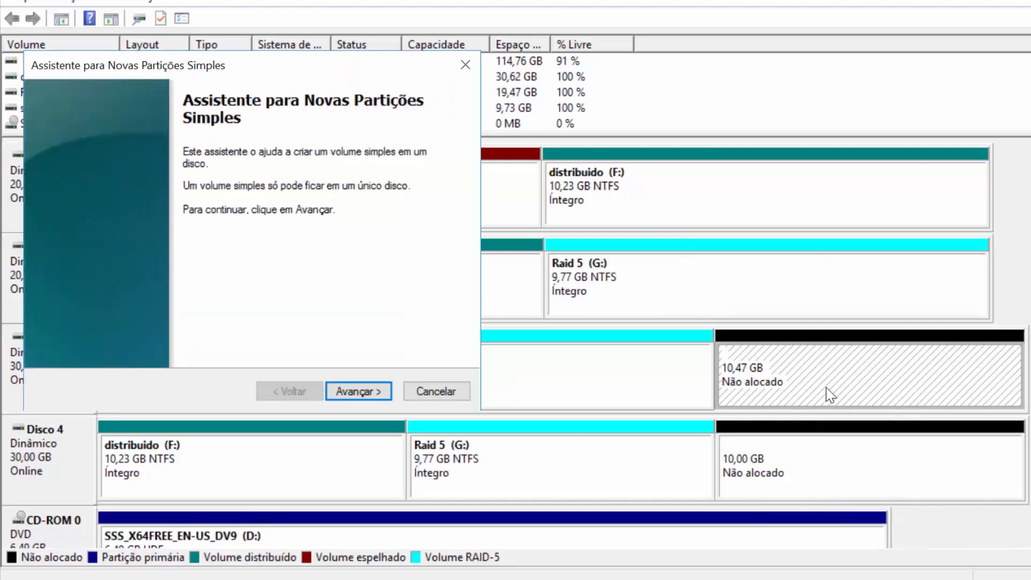
{"action": "left_click", "coordinate": [346, 391]}
{"action": "left_click", "coordinate": [346, 391]}
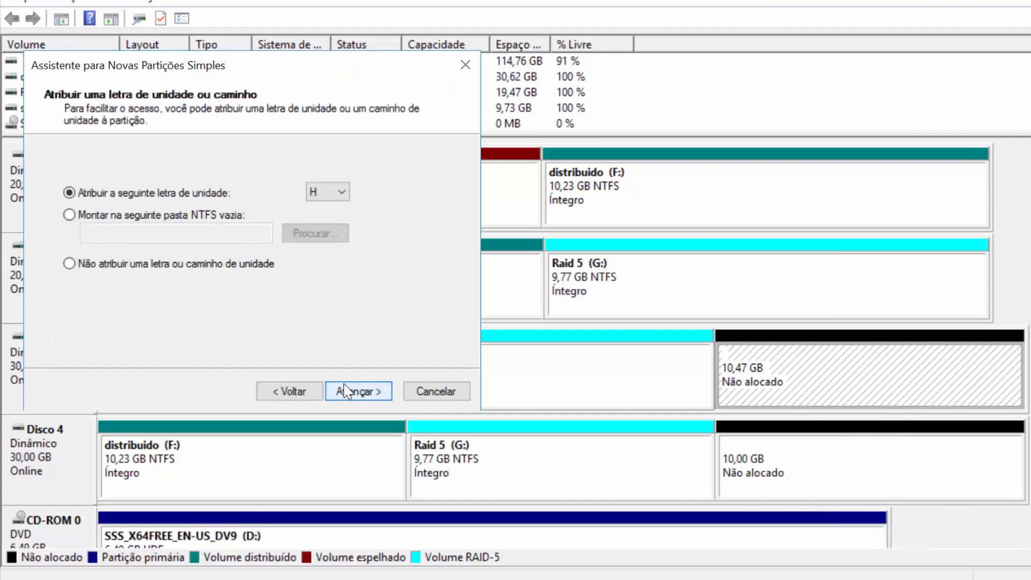
{"action": "left_click", "coordinate": [346, 390]}
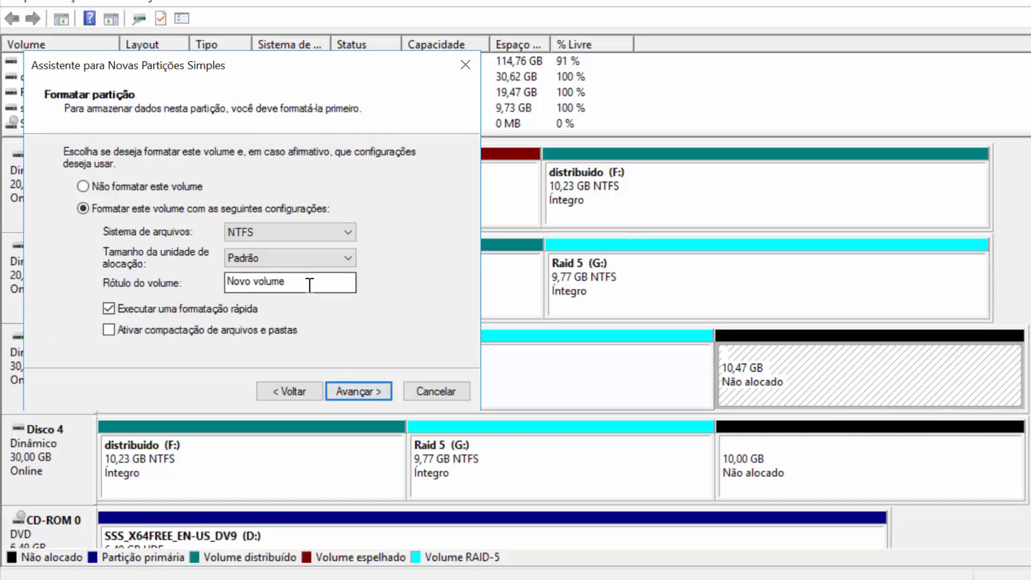
{"action": "left_click_drag", "start_coordinate": [309, 282], "coordinate": [201, 282]}
{"action": "type", "text": "simples"}
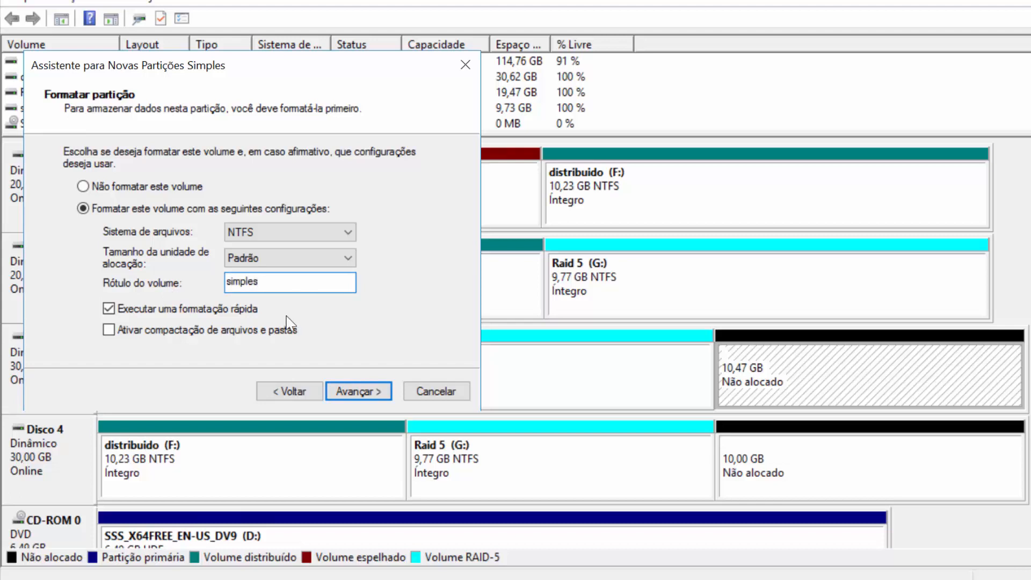
{"action": "left_click", "coordinate": [373, 392]}
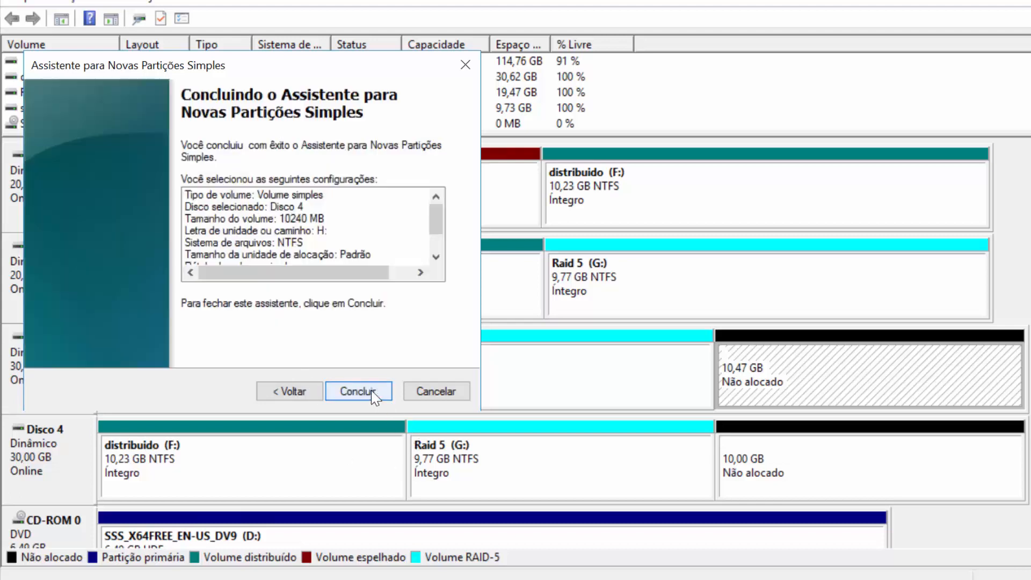
{"action": "left_click", "coordinate": [372, 392]}
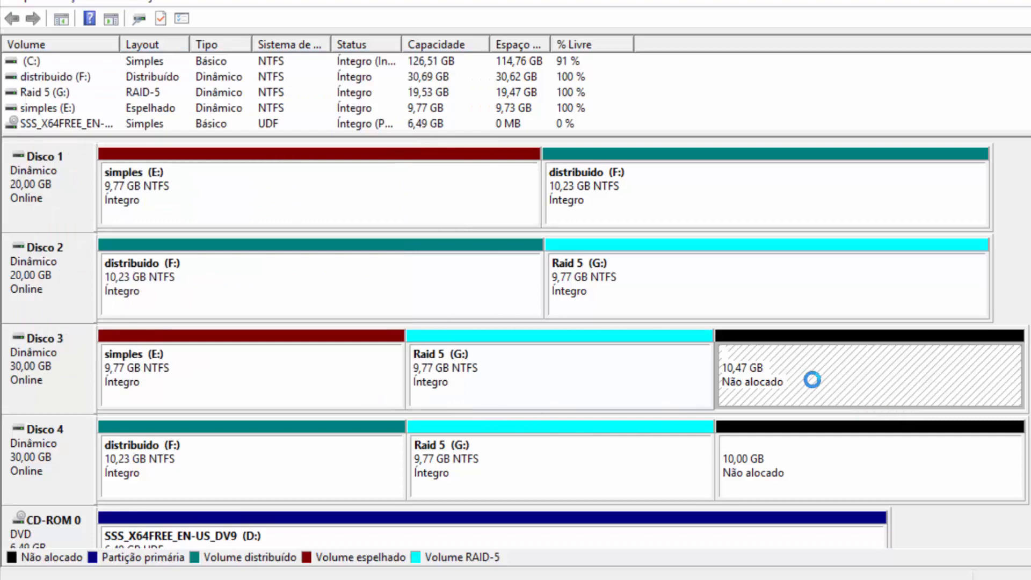
- Extend the simples (H:) volume on Disco 4 with 10717 MB of Disco 3's unallocated space
{"action": "right_click", "coordinate": [785, 358]}
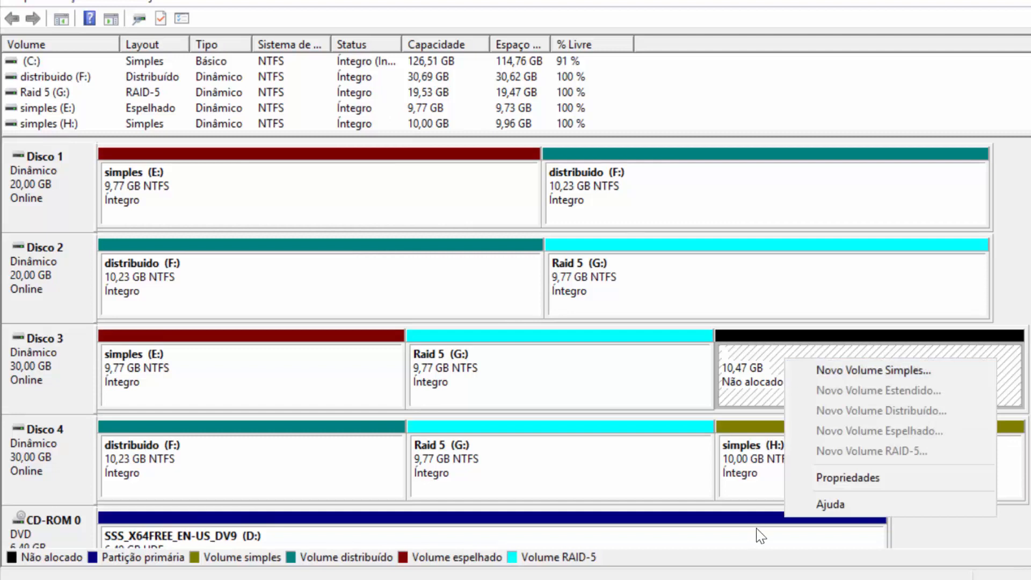
{"action": "left_click", "coordinate": [750, 466]}
{"action": "right_click", "coordinate": [749, 466]}
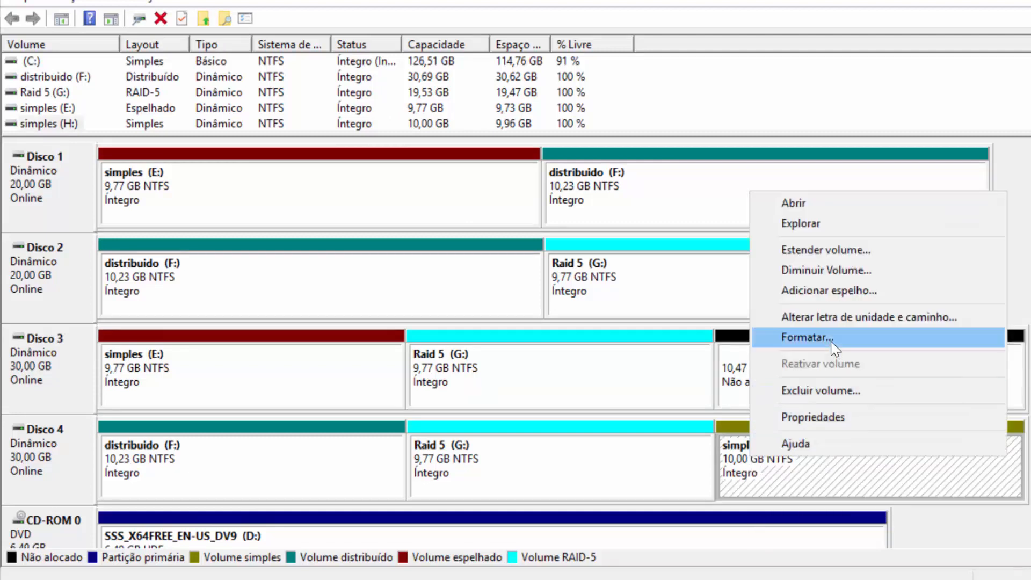
{"action": "left_click", "coordinate": [838, 252]}
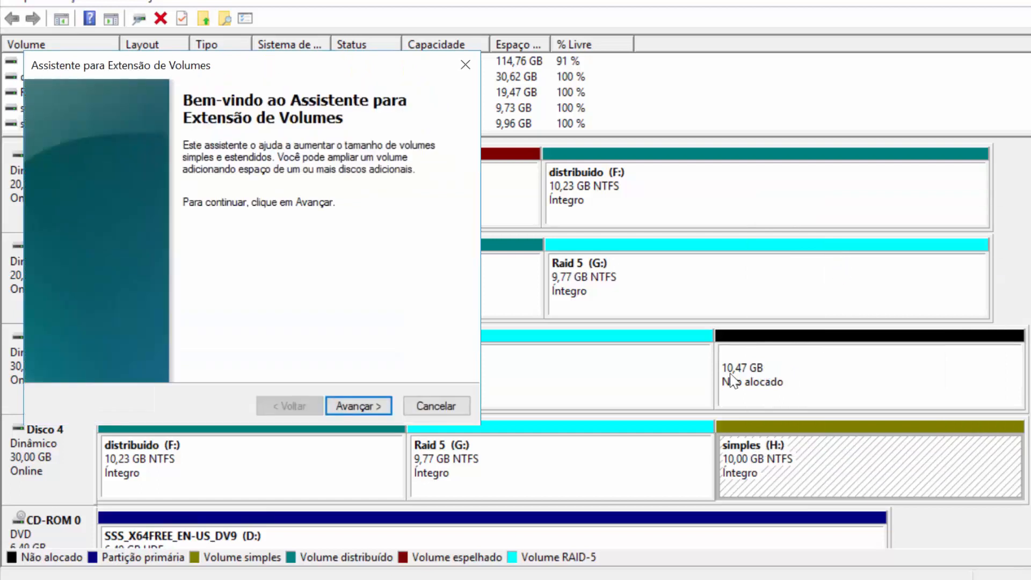
{"action": "left_click", "coordinate": [365, 406]}
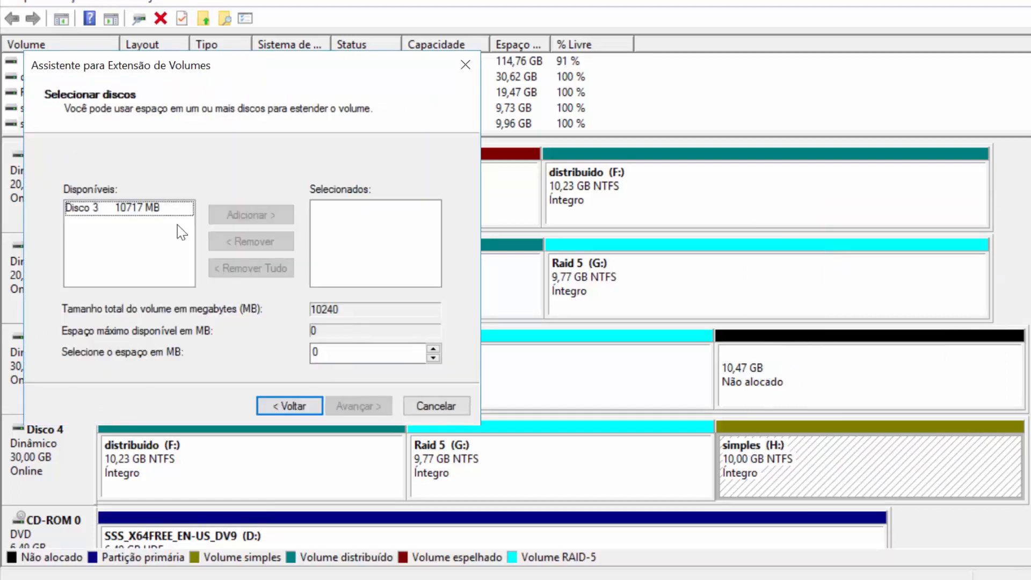
{"action": "left_click", "coordinate": [157, 210]}
{"action": "left_click", "coordinate": [240, 214]}
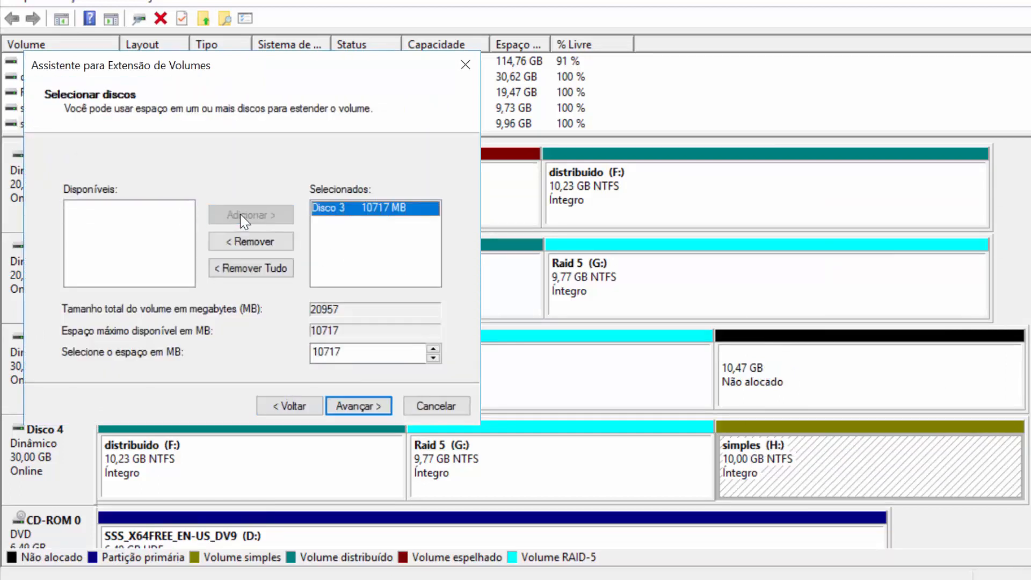
{"action": "left_click", "coordinate": [376, 400]}
{"action": "left_click", "coordinate": [376, 400]}
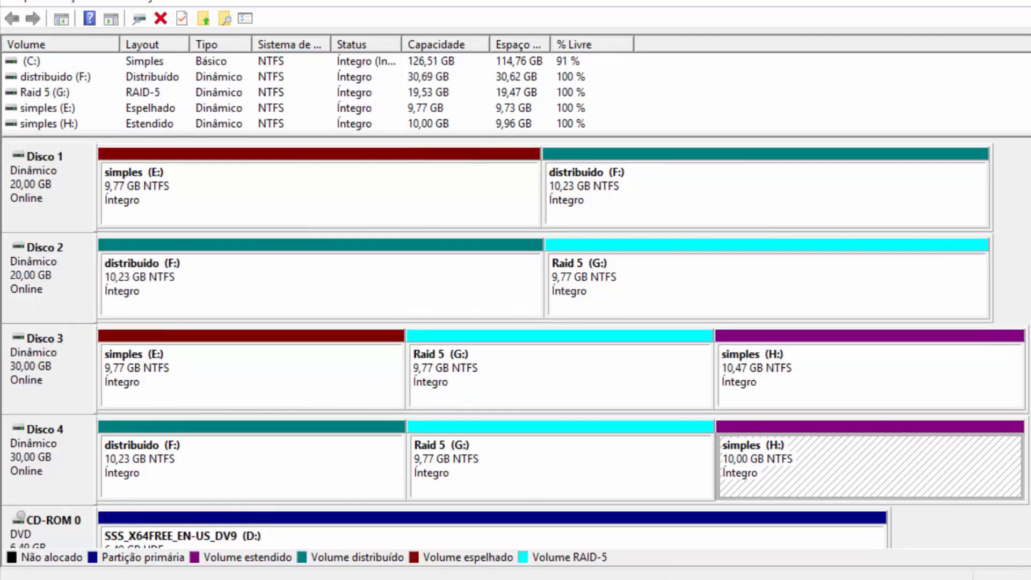
- Examine how the mirrored, striped, RAID-5 and extended volumes are spread across Disco 1 to Disco 4
{"action": "left_click", "coordinate": [300, 185]}
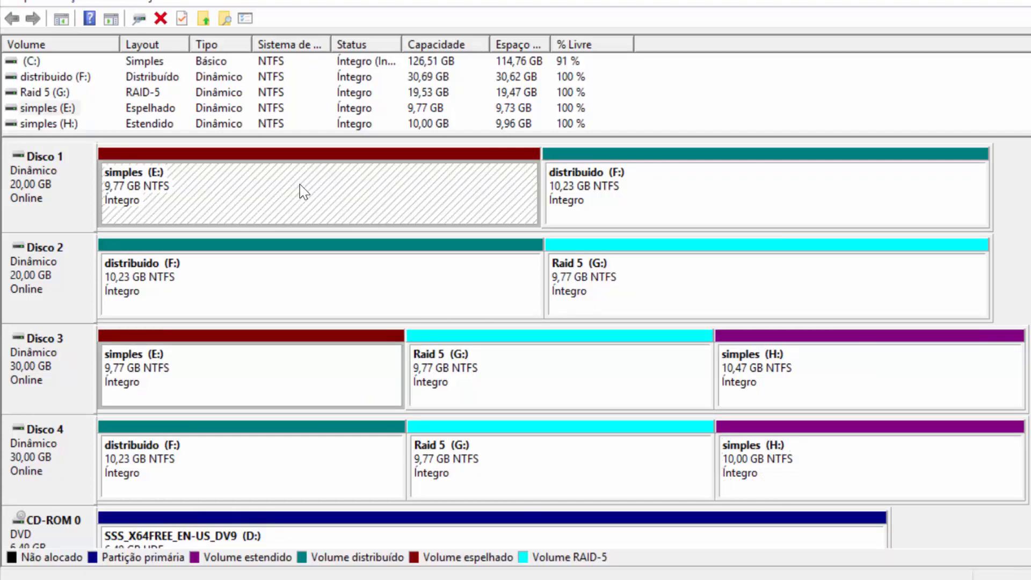
{"action": "left_click", "coordinate": [221, 374]}
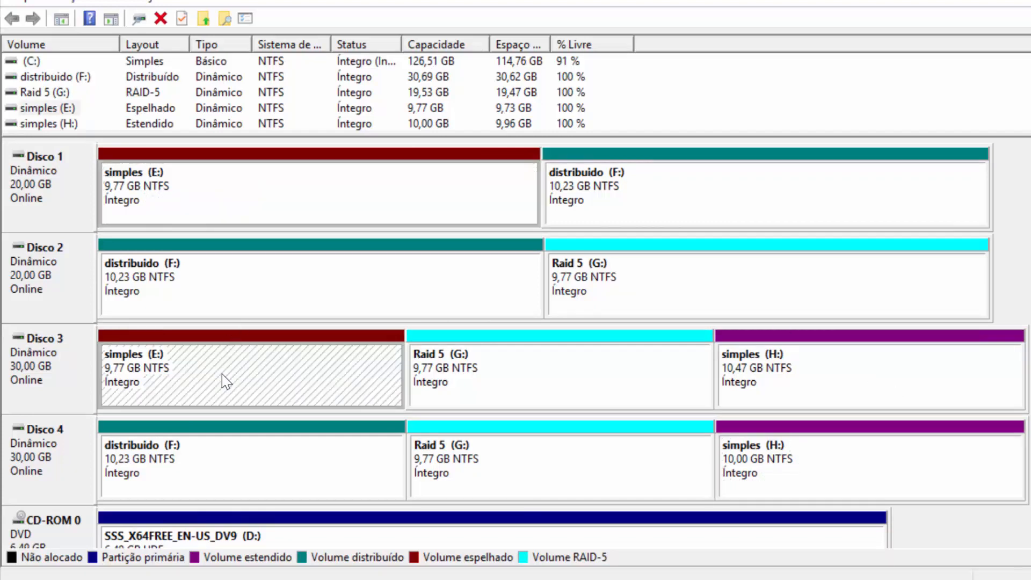
{"action": "left_click", "coordinate": [657, 192]}
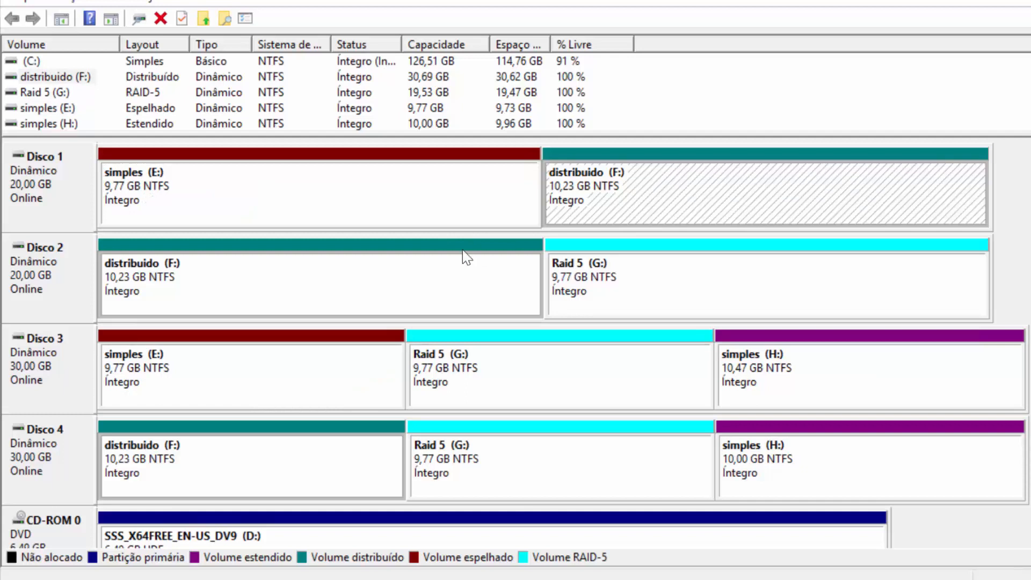
{"action": "left_click", "coordinate": [341, 284]}
{"action": "left_click", "coordinate": [248, 467]}
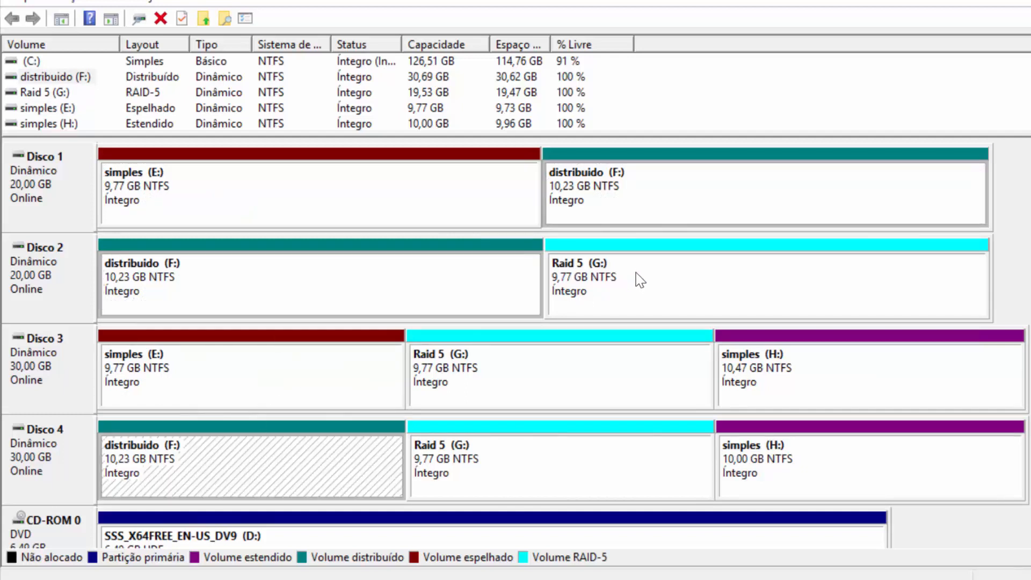
{"action": "left_click", "coordinate": [637, 296]}
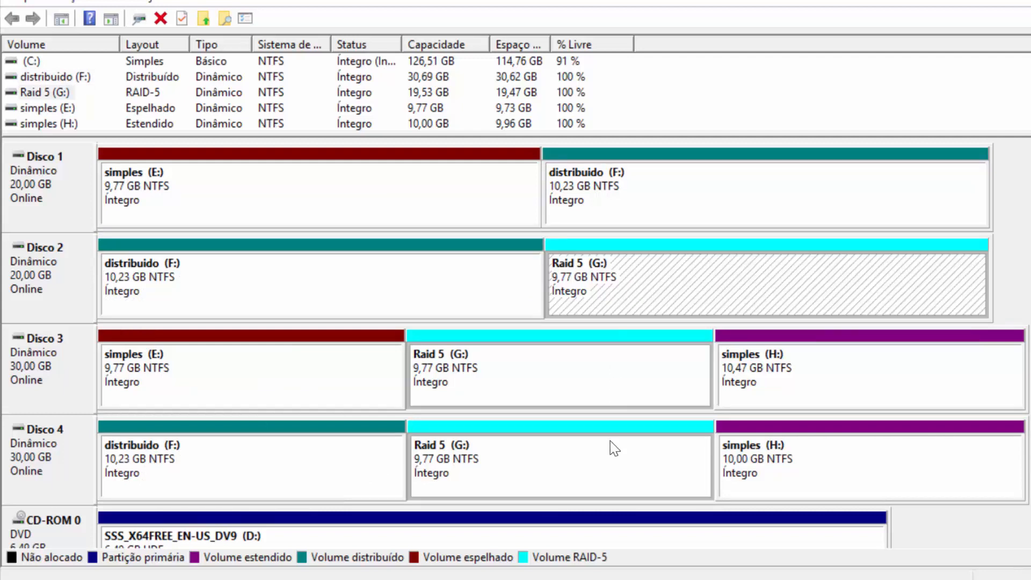
{"action": "left_click", "coordinate": [830, 367]}
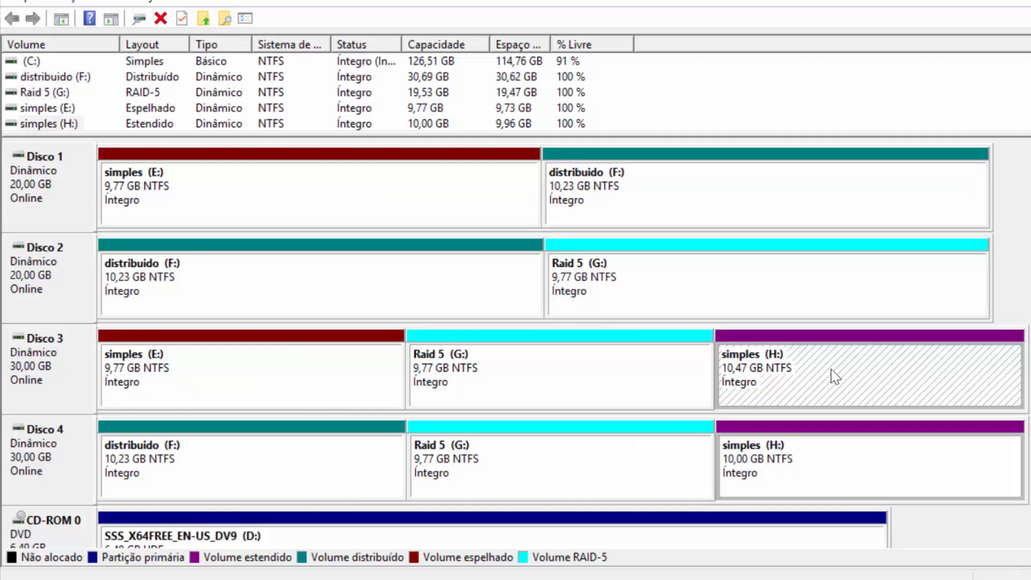
{"action": "left_click", "coordinate": [824, 461]}
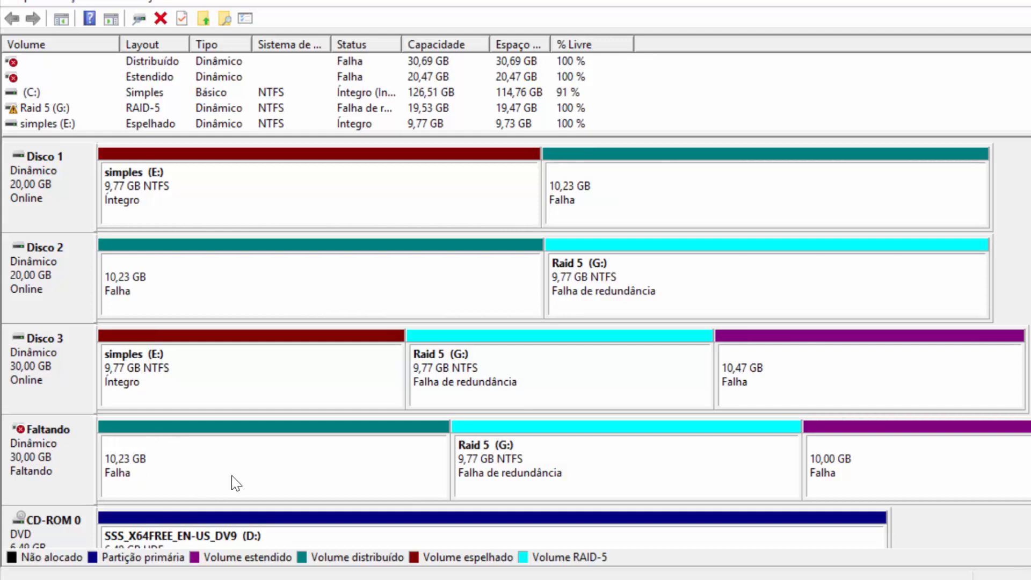
- Examine the striped volume's portions on Disco 1 and the missing disk, and check the available drives under Este Computador in File Explorer
{"action": "left_click", "coordinate": [686, 192]}
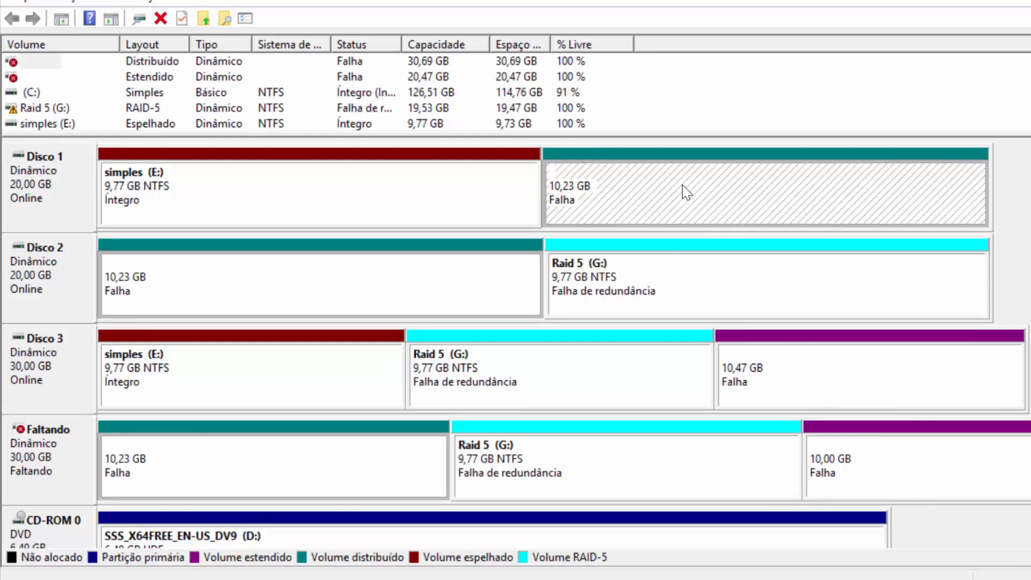
{"action": "left_click", "coordinate": [370, 465]}
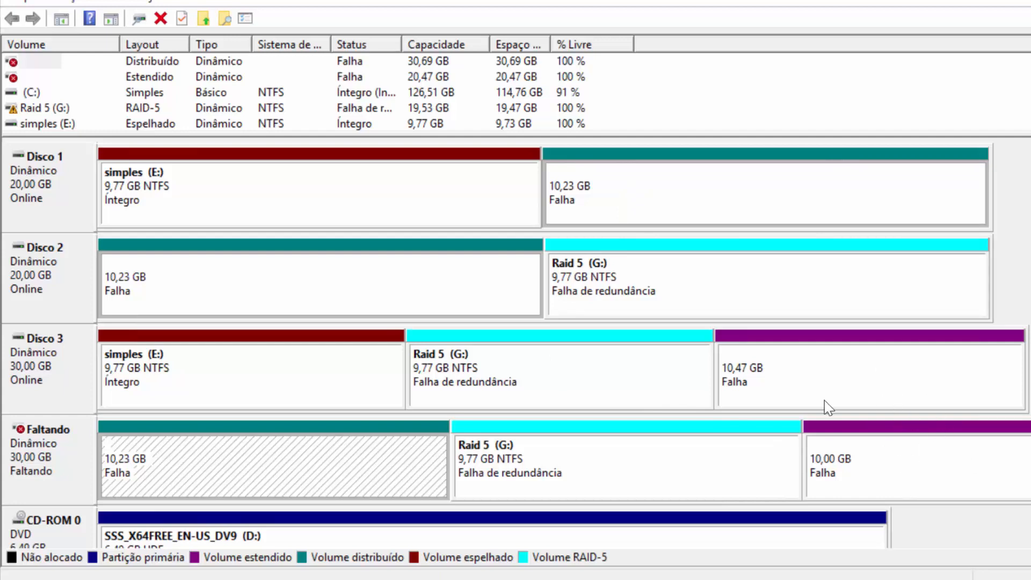
{"action": "key", "text": "super+e"}
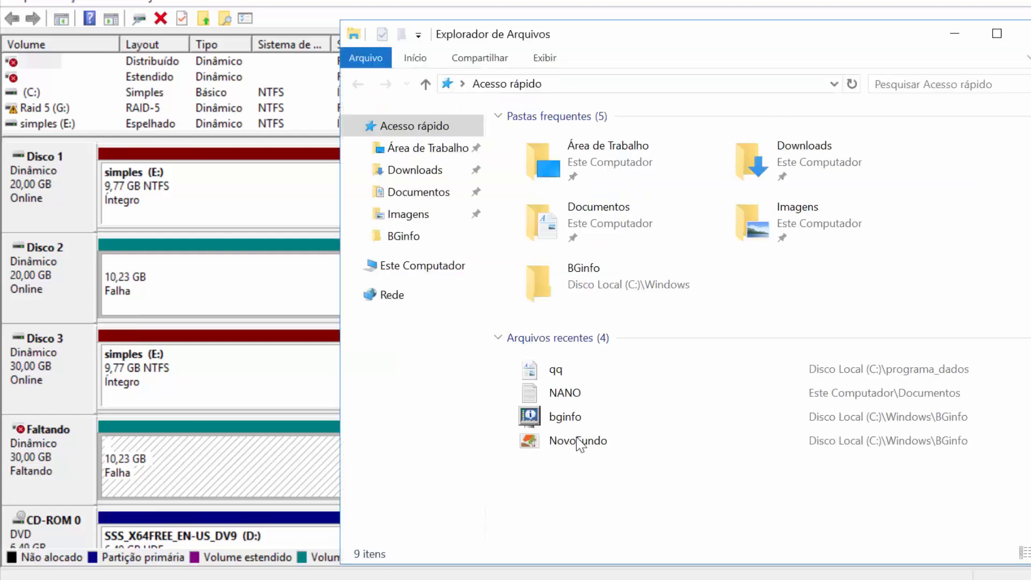
{"action": "left_click", "coordinate": [422, 265]}
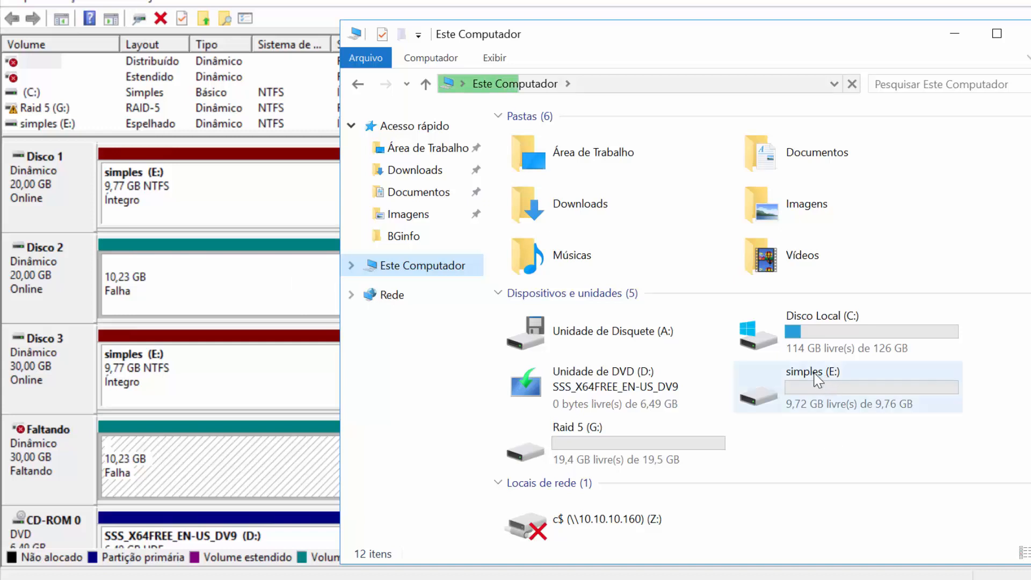
- Rename the mirrored drive simples (E:) as Espelho
{"action": "left_click", "coordinate": [825, 375]}
{"action": "left_click", "coordinate": [826, 376]}
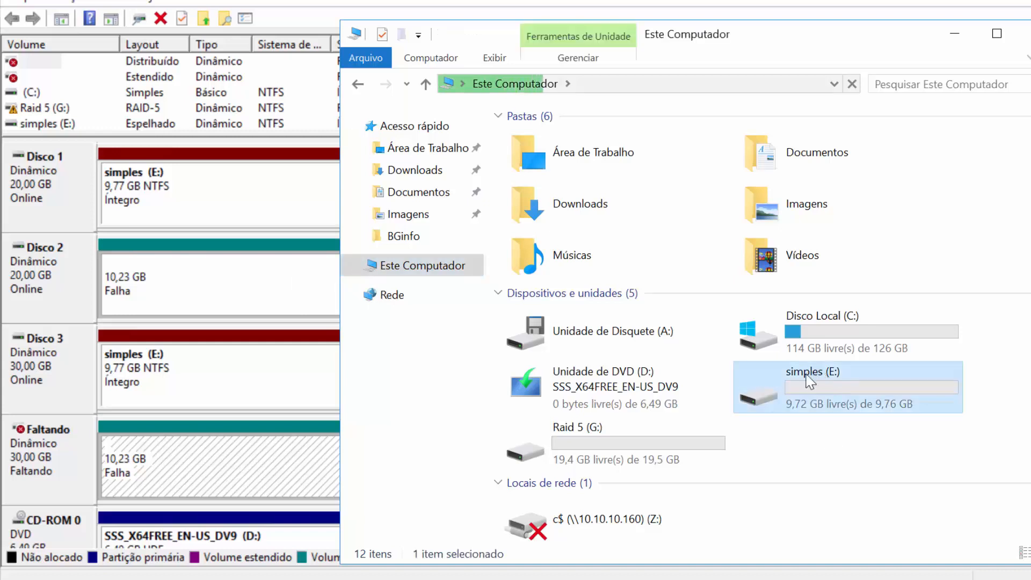
{"action": "type", "text": "Espelho"}
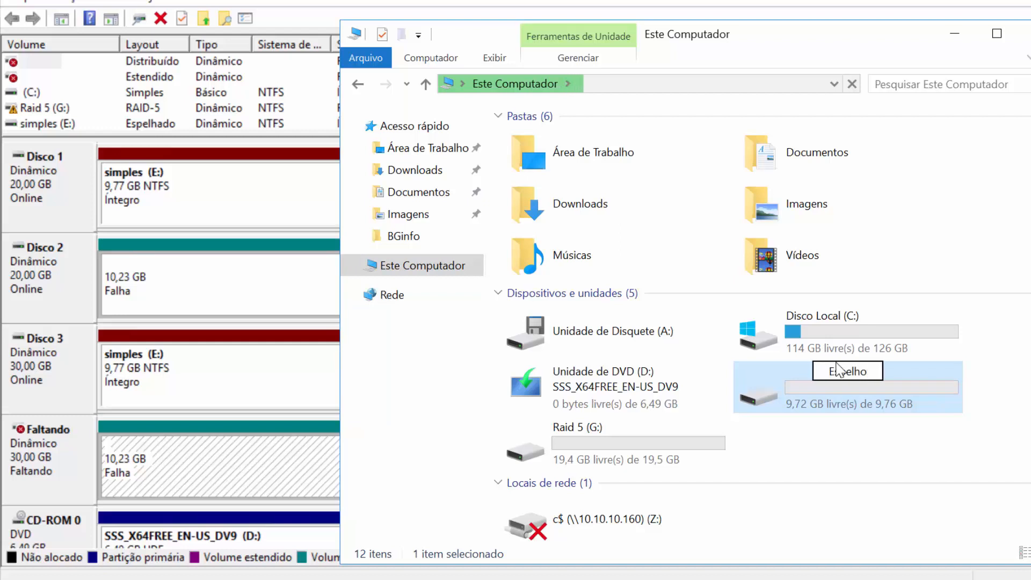
{"action": "key", "text": "Return"}
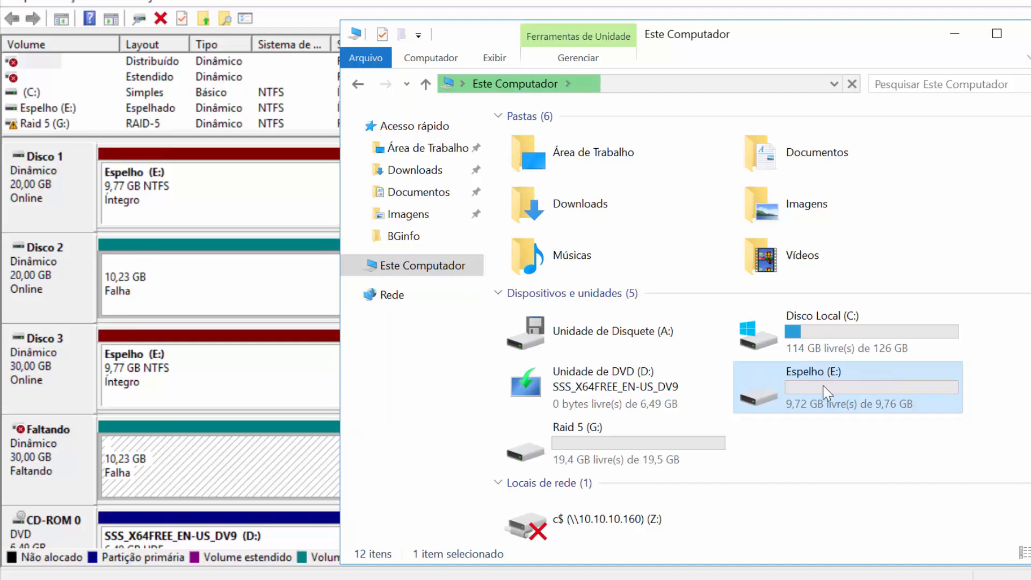
- Check the Raid 5 (G:) drive in File Explorer, and return to Disk Management to examine its portions on Disco 2 and Disco 3
{"action": "left_click", "coordinate": [685, 440]}
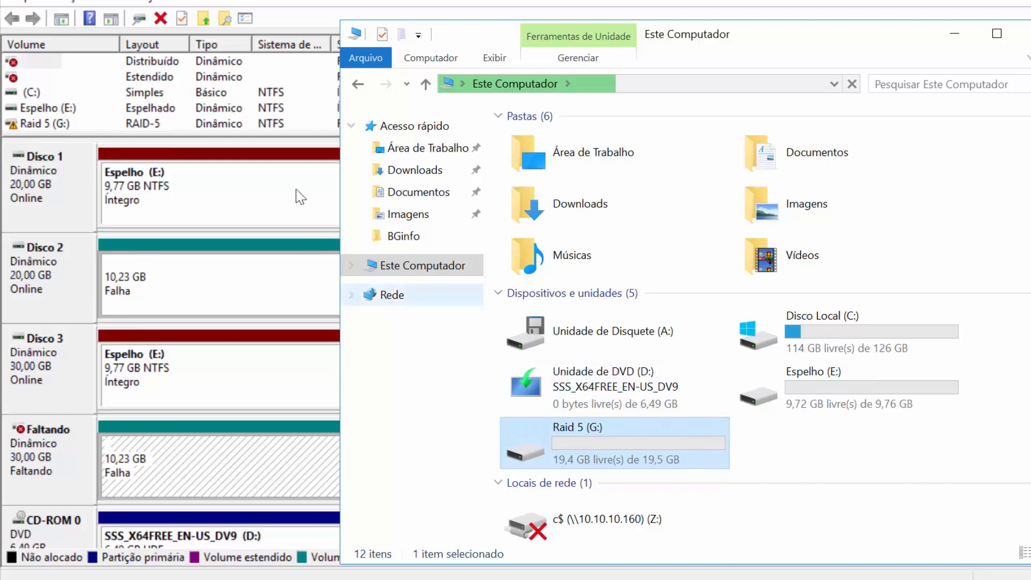
{"action": "left_click", "coordinate": [955, 35]}
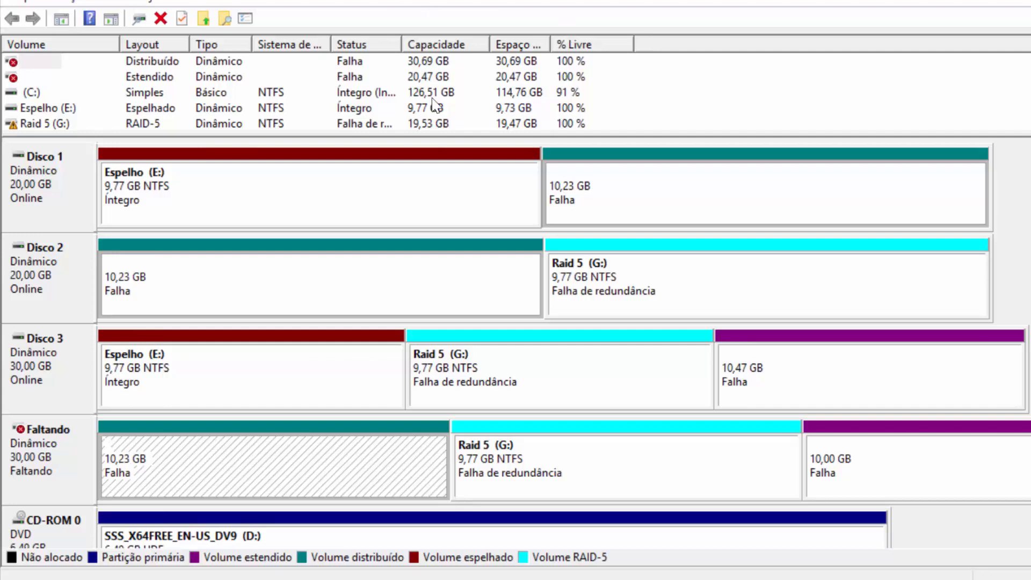
{"action": "left_click", "coordinate": [613, 294]}
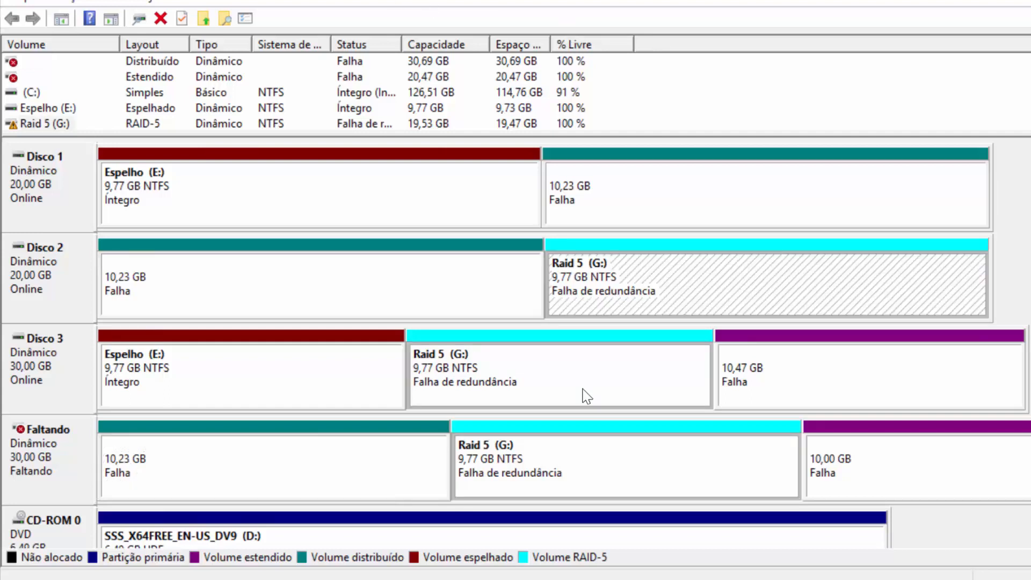
{"action": "left_click", "coordinate": [476, 395]}
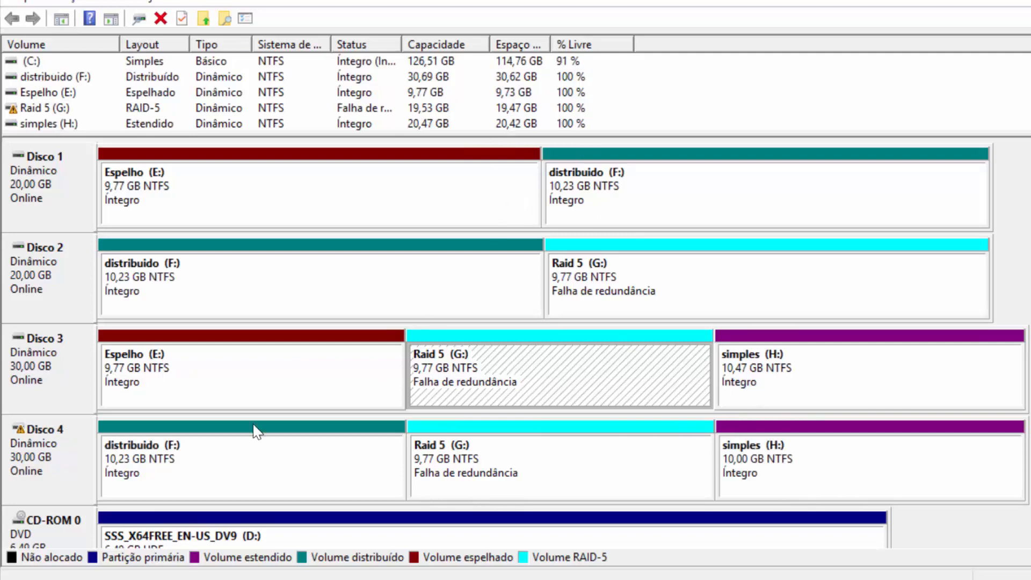
- Examine Disco 4 and the portions of the distribuido (F:) and Raid 5 (G:) volumes in Disk Management
{"action": "left_click", "coordinate": [58, 457]}
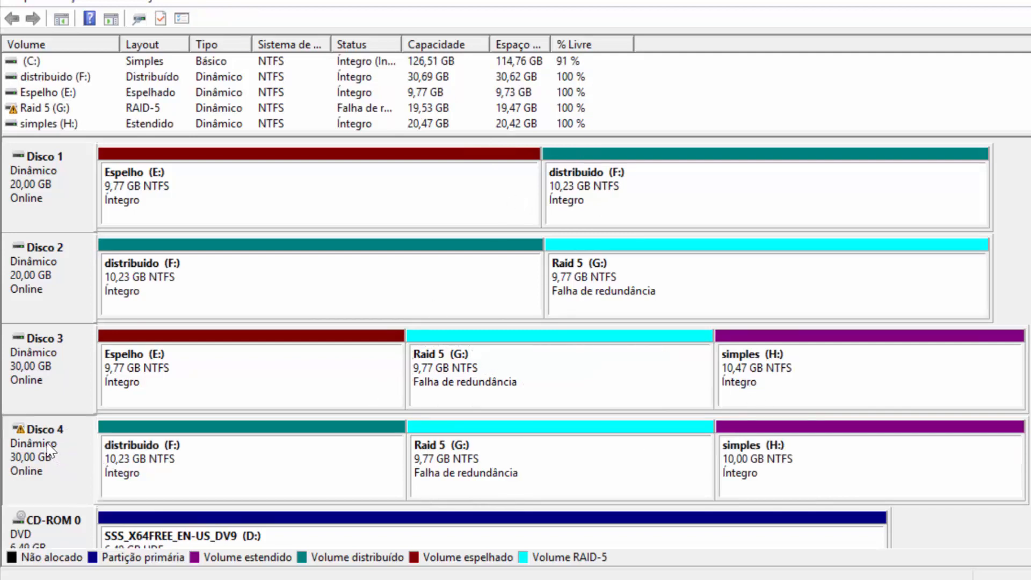
{"action": "right_click", "coordinate": [45, 442]}
{"action": "left_click", "coordinate": [40, 463]}
{"action": "left_click", "coordinate": [638, 176]}
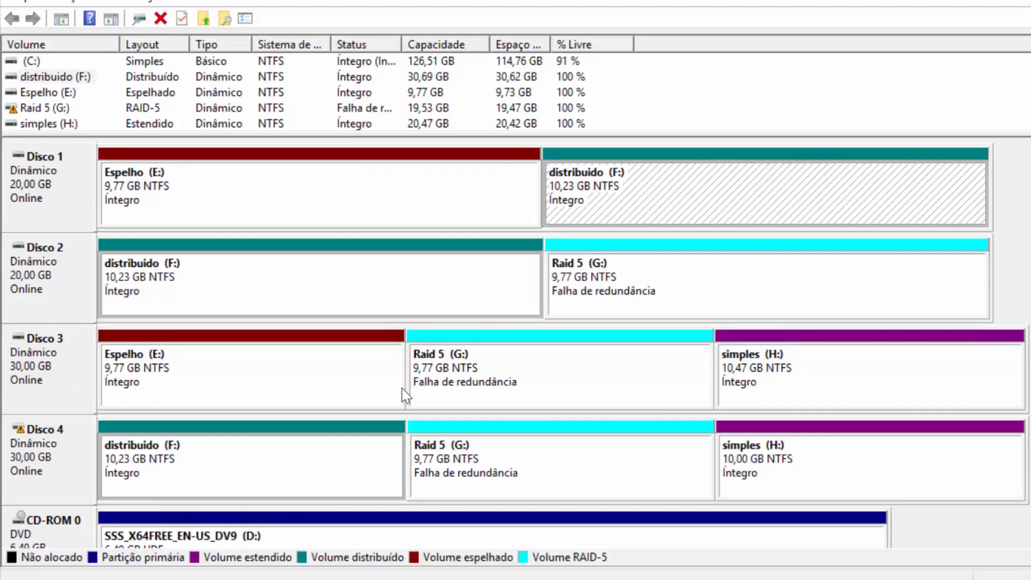
{"action": "left_click", "coordinate": [332, 457]}
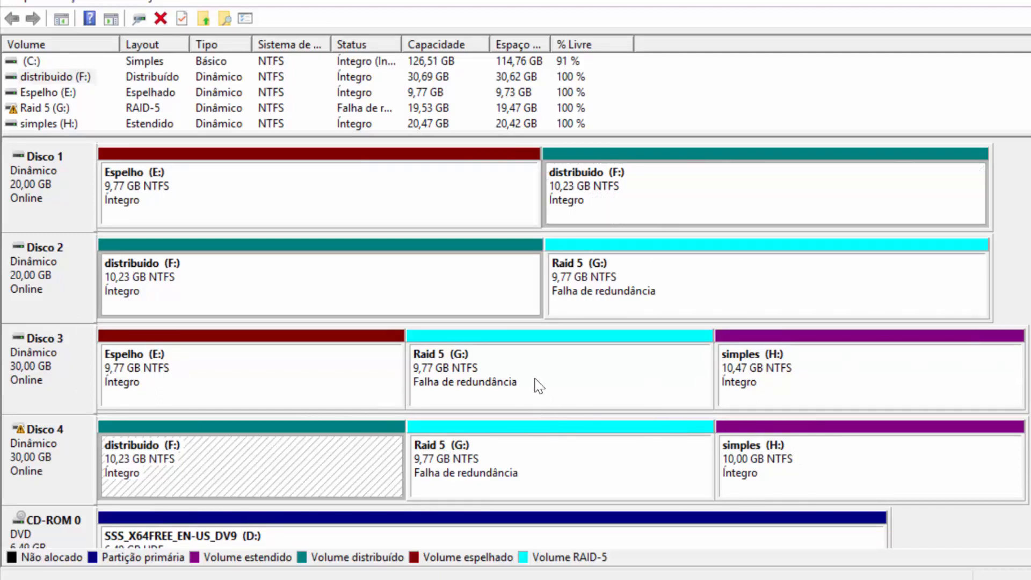
{"action": "left_click", "coordinate": [472, 475]}
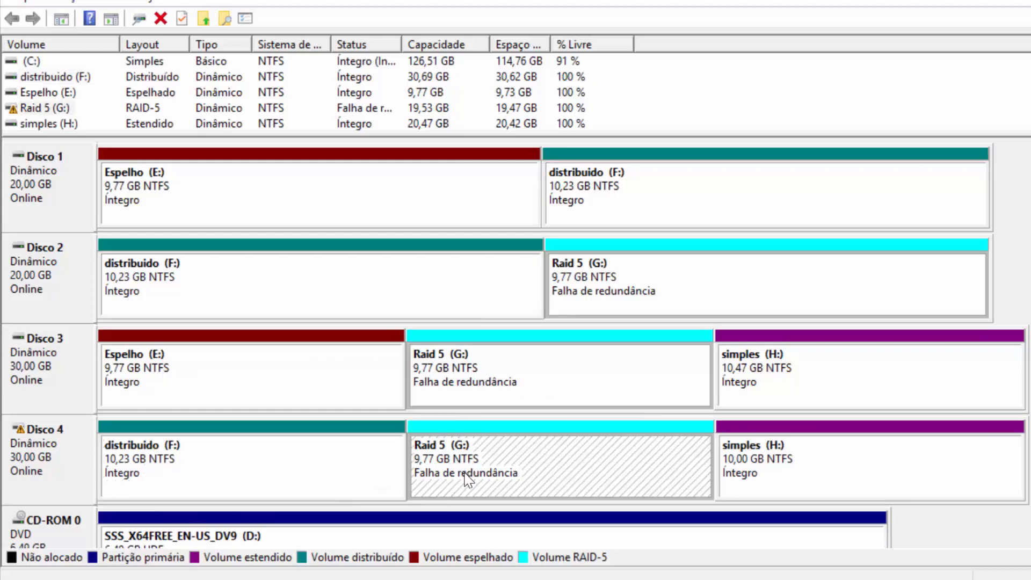
- Reactivate Disco 4 to resynchronize the Raid 5 (G:) volume
{"action": "left_click", "coordinate": [31, 443]}
{"action": "right_click", "coordinate": [30, 438]}
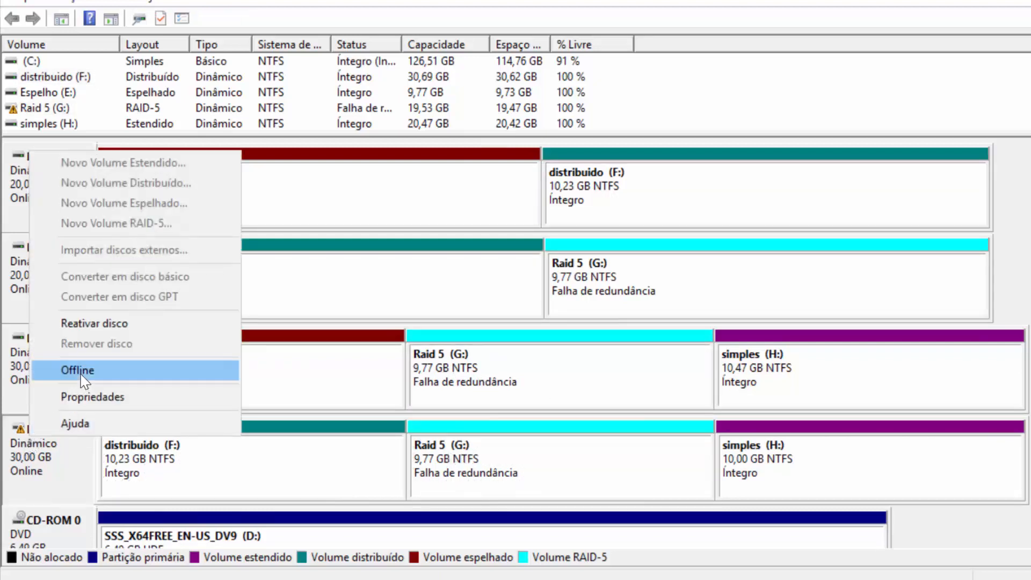
{"action": "left_click", "coordinate": [81, 328]}
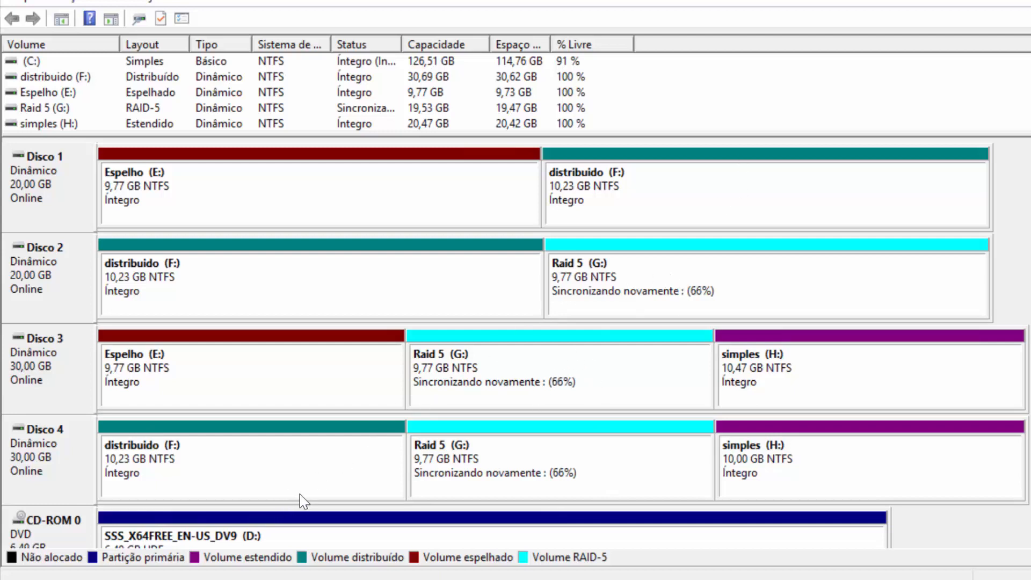
- Check the Espelho (E:), simples (H:) and Raid 5 (G:) drives in File Explorer, and return to Disk Management
{"action": "left_click", "coordinate": [290, 578]}
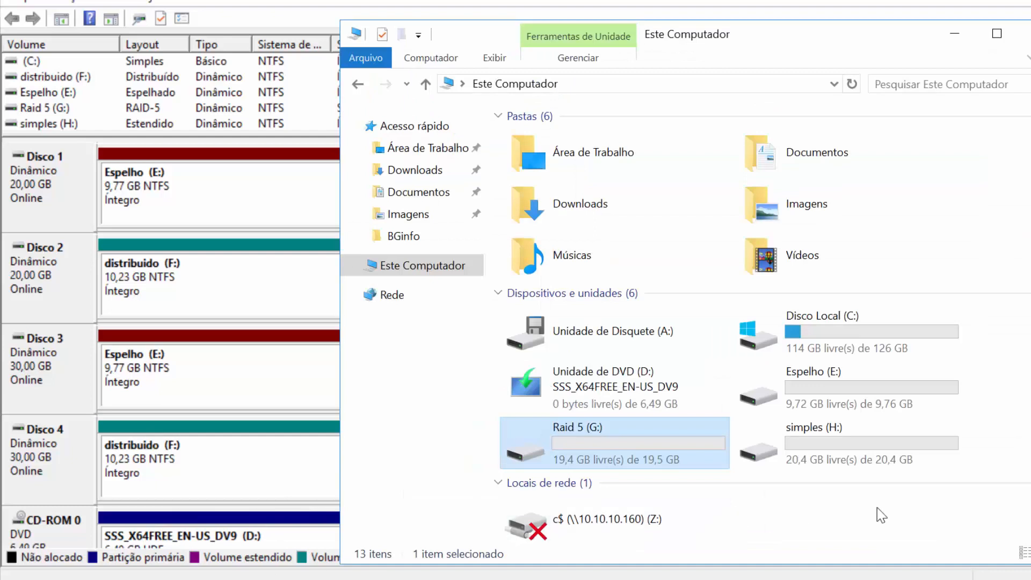
{"action": "left_click", "coordinate": [860, 331]}
{"action": "left_click", "coordinate": [841, 387]}
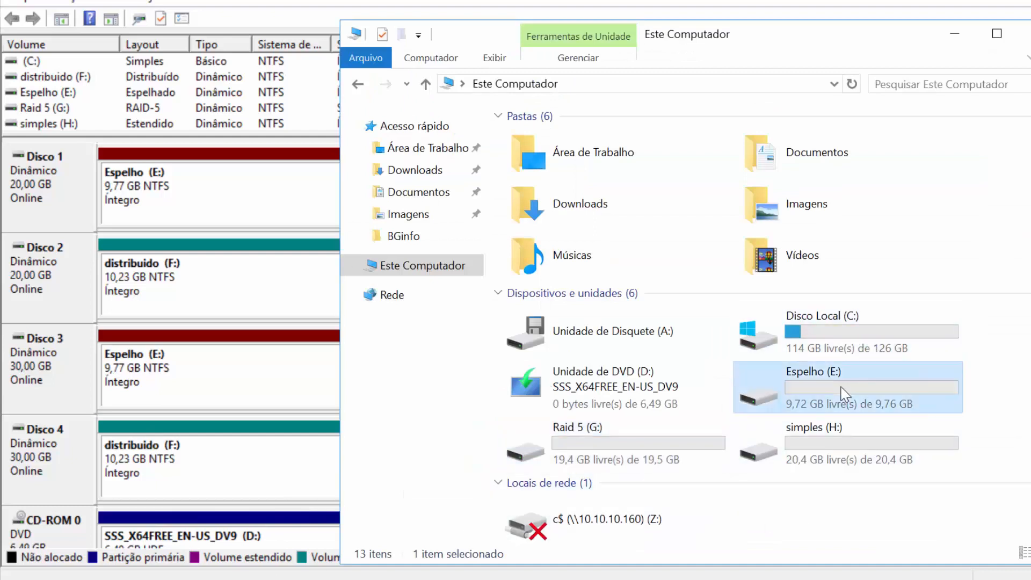
{"action": "left_click", "coordinate": [821, 441]}
{"action": "left_click", "coordinate": [634, 442]}
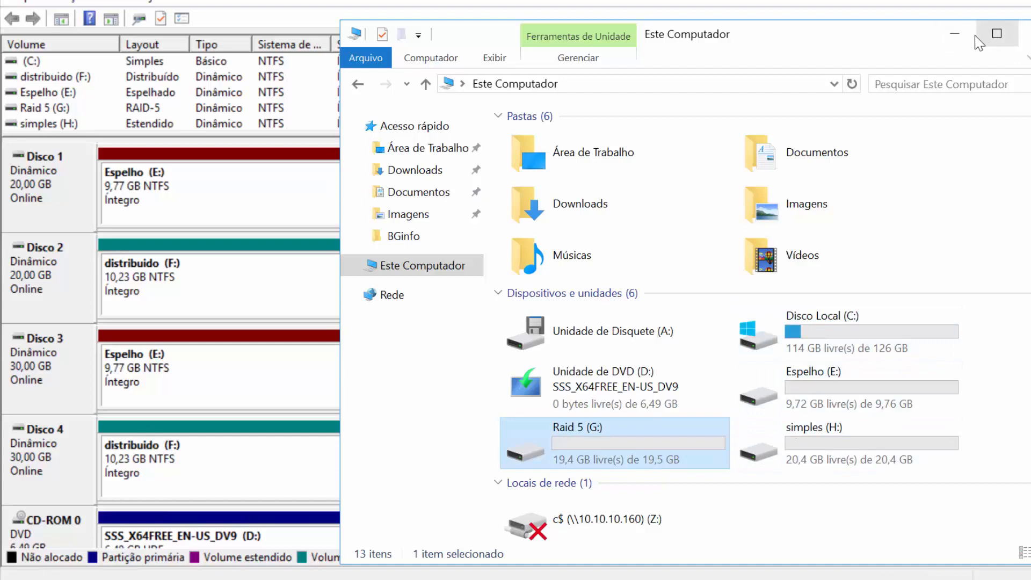
{"action": "left_click", "coordinate": [956, 32]}
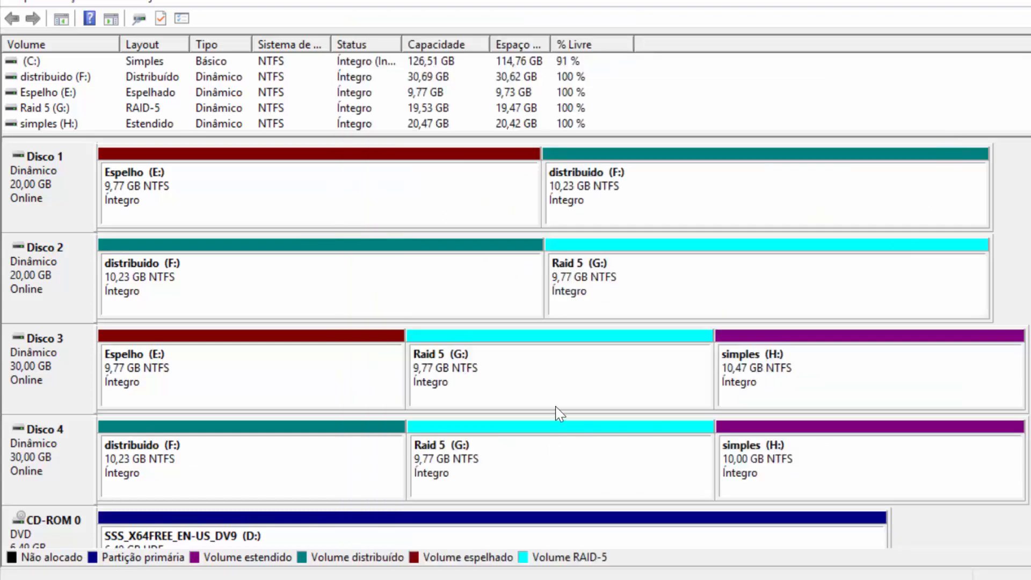